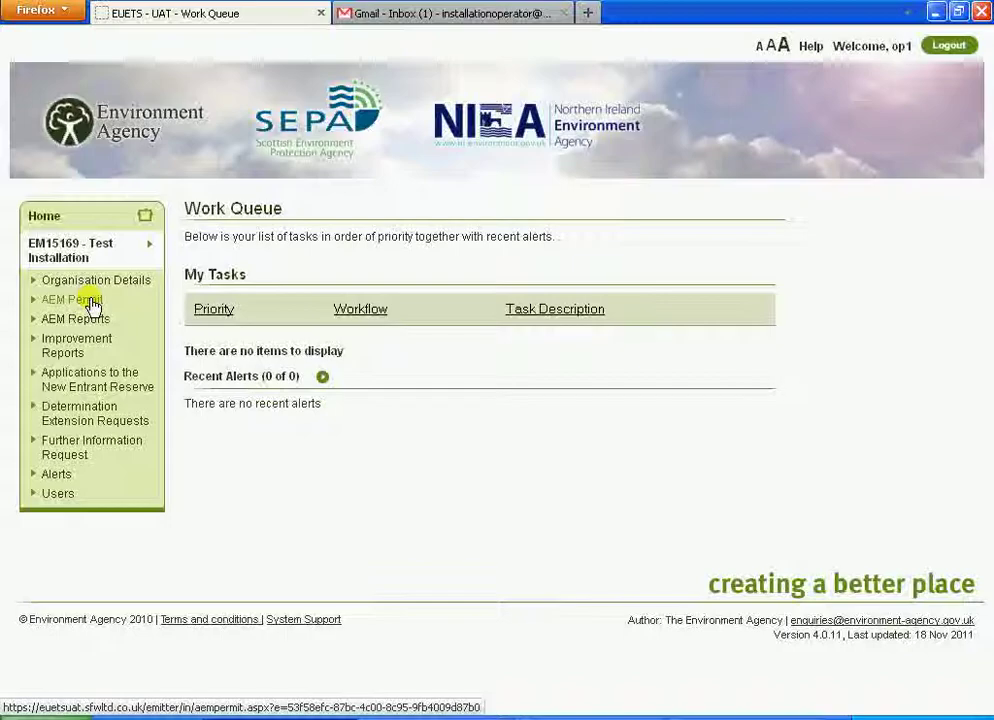
Step: Start a variation change request for the Test Installation's AEM permit and confirm that it should continue
left_click(93, 304)
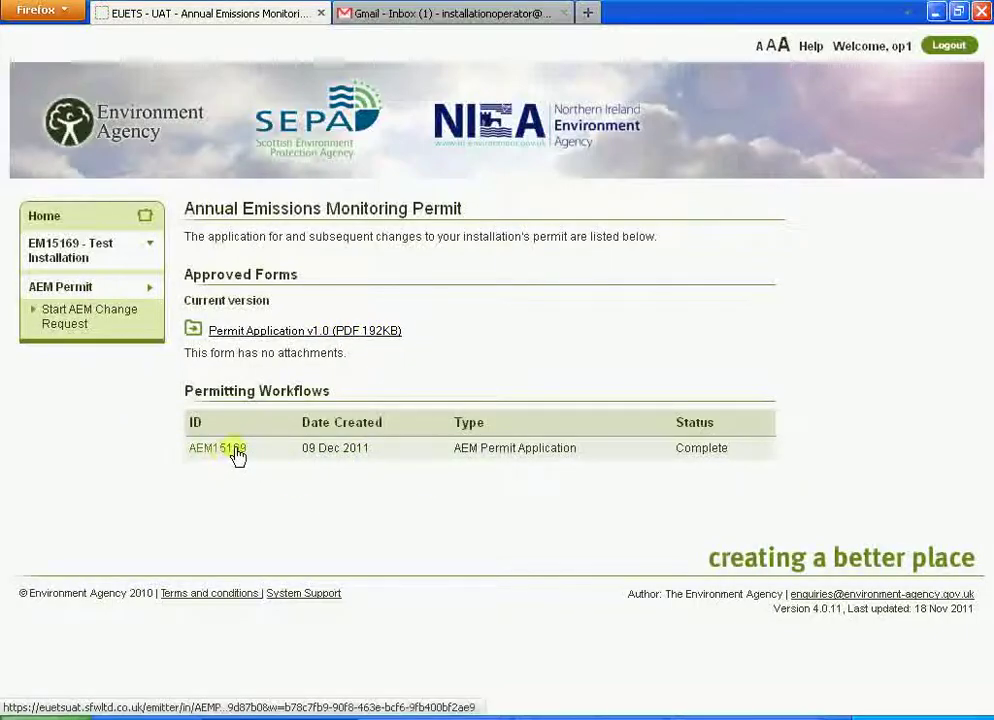
left_click(80, 332)
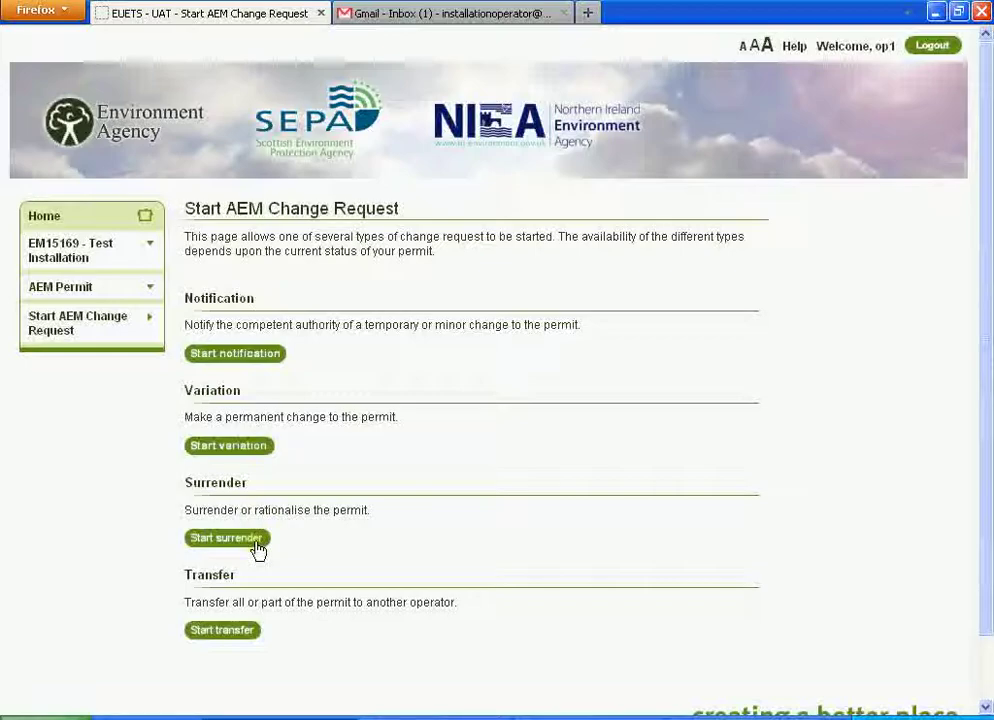
left_click(276, 634)
left_click(229, 446)
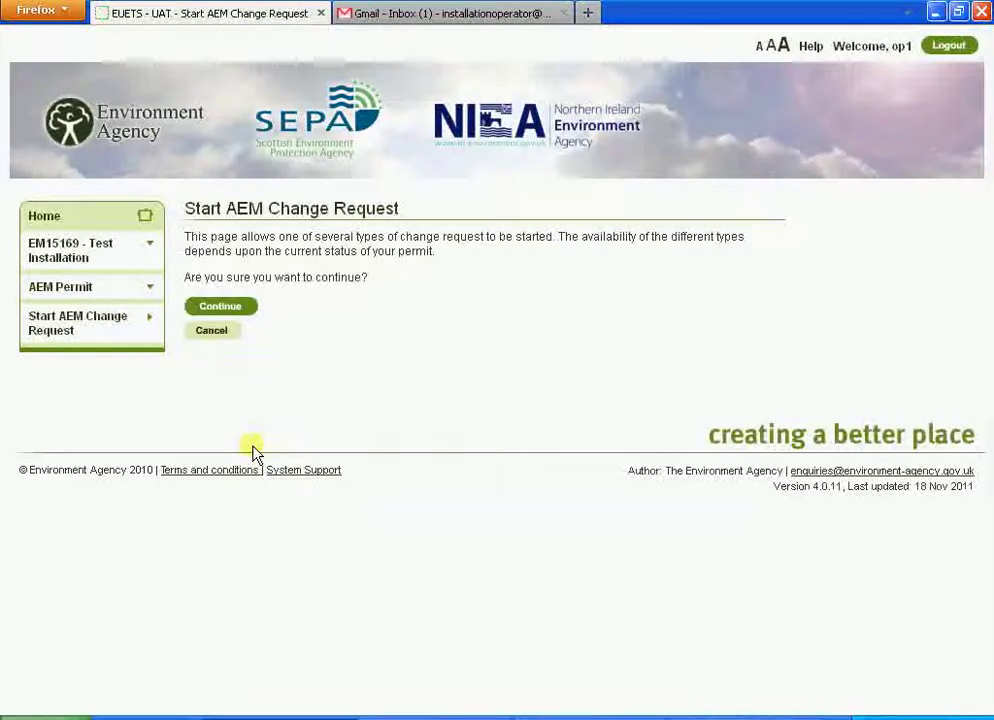
left_click(243, 308)
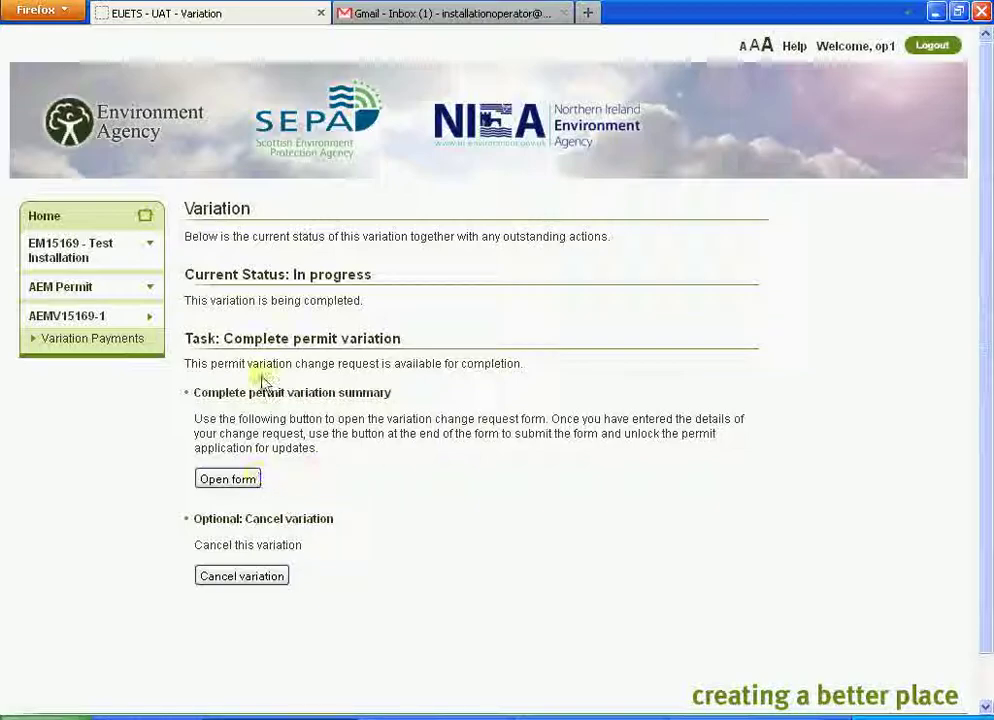
Step: Open the variation form and answer No for a change in operation, Yes for monitoring measures and No for partial transfer
left_click(228, 479)
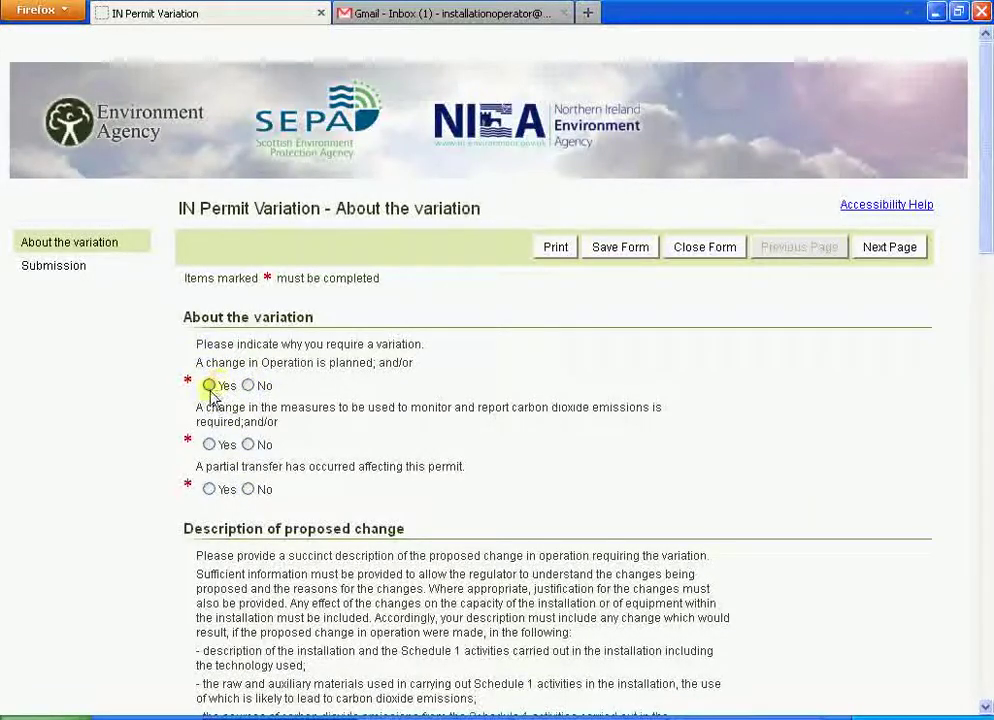
left_click(248, 386)
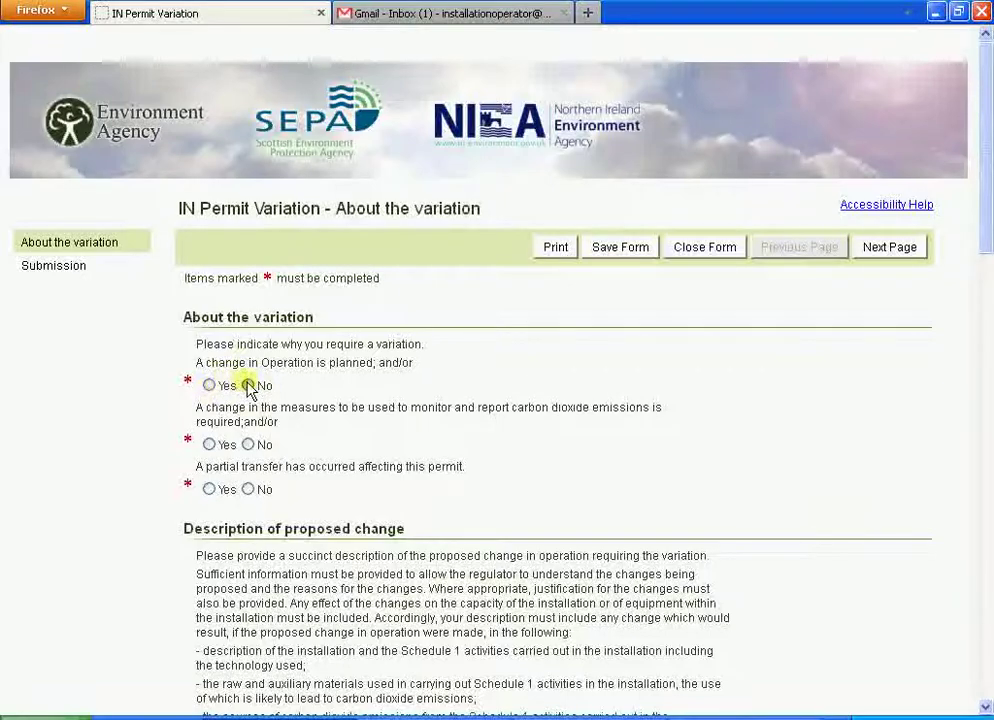
left_click(209, 444)
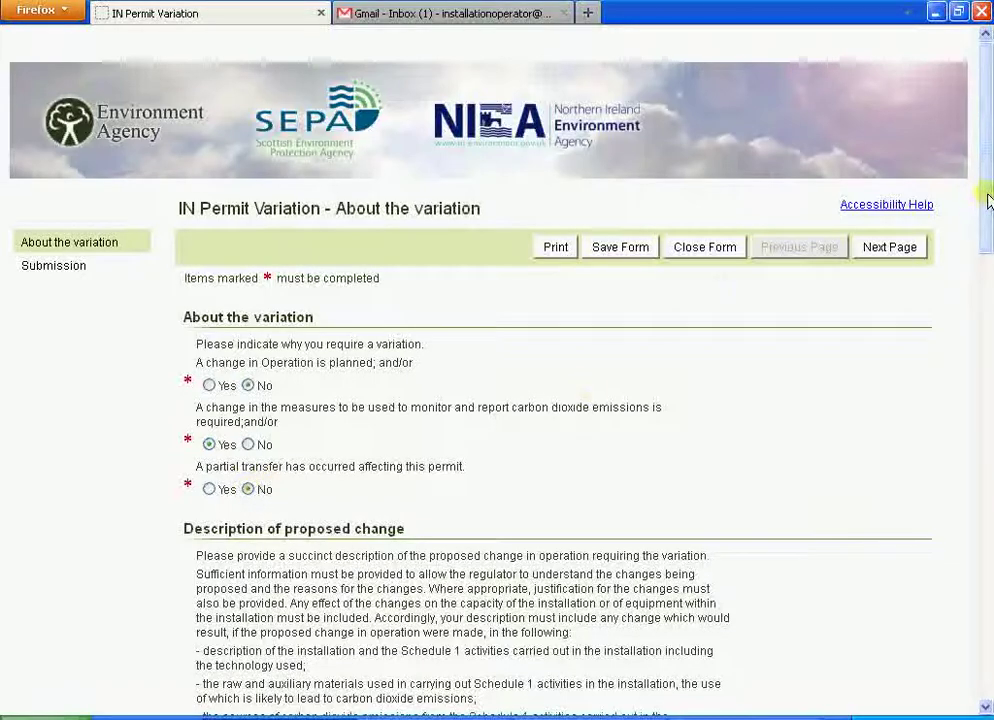
Step: Enter "Addition of a new fuel (propane)." as the description of the proposed change
left_click_drag(988, 200, 989, 312)
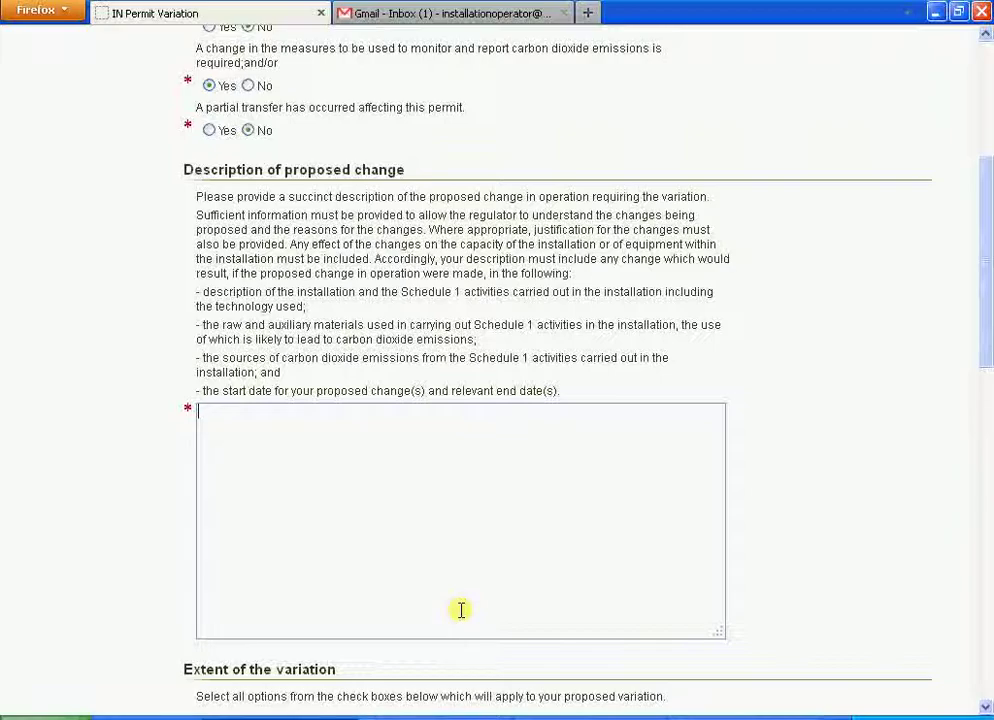
type("ddition of a ne")
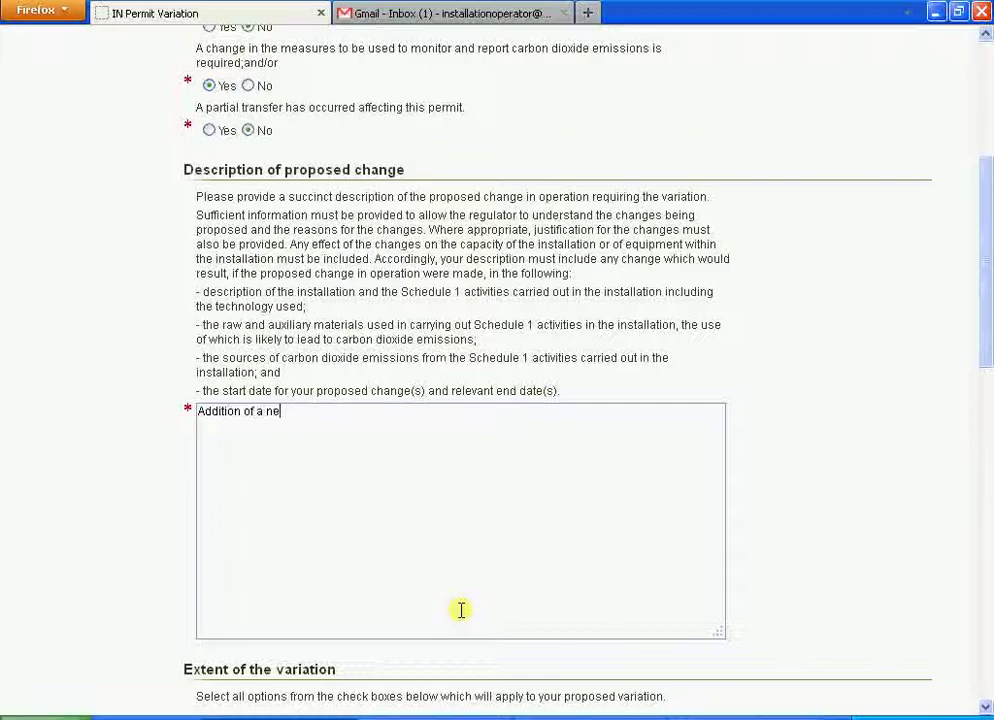
type("w fuel (propane).")
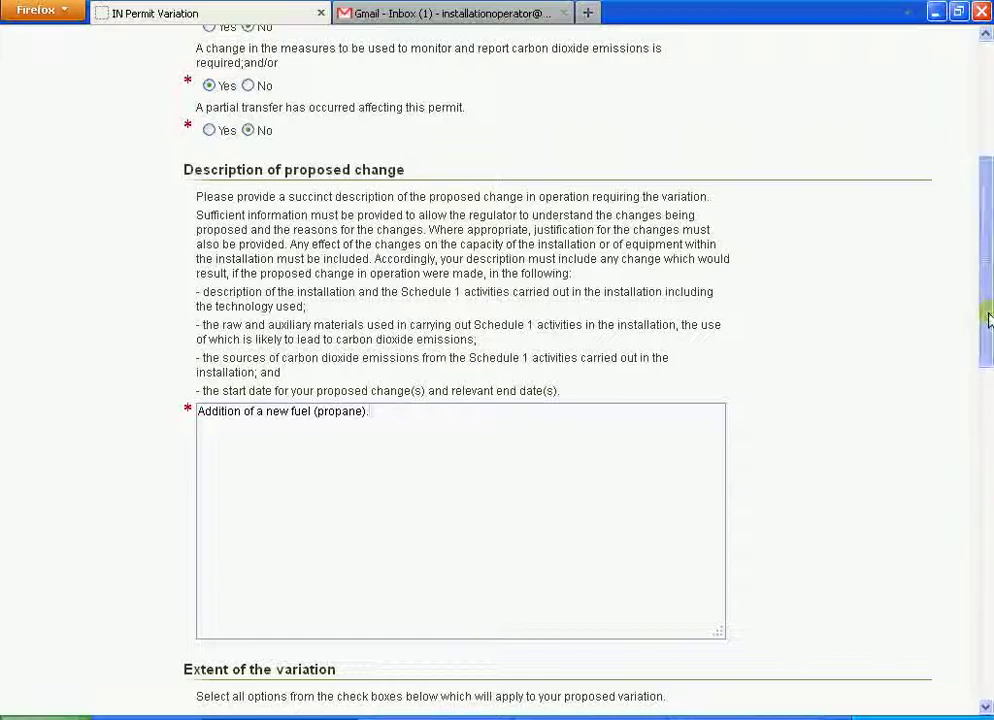
Step: Select the substantive change in the types of fuels used as the variation's extent and answer No for the New Entrant Reserve application
left_click_drag(988, 315, 988, 370)
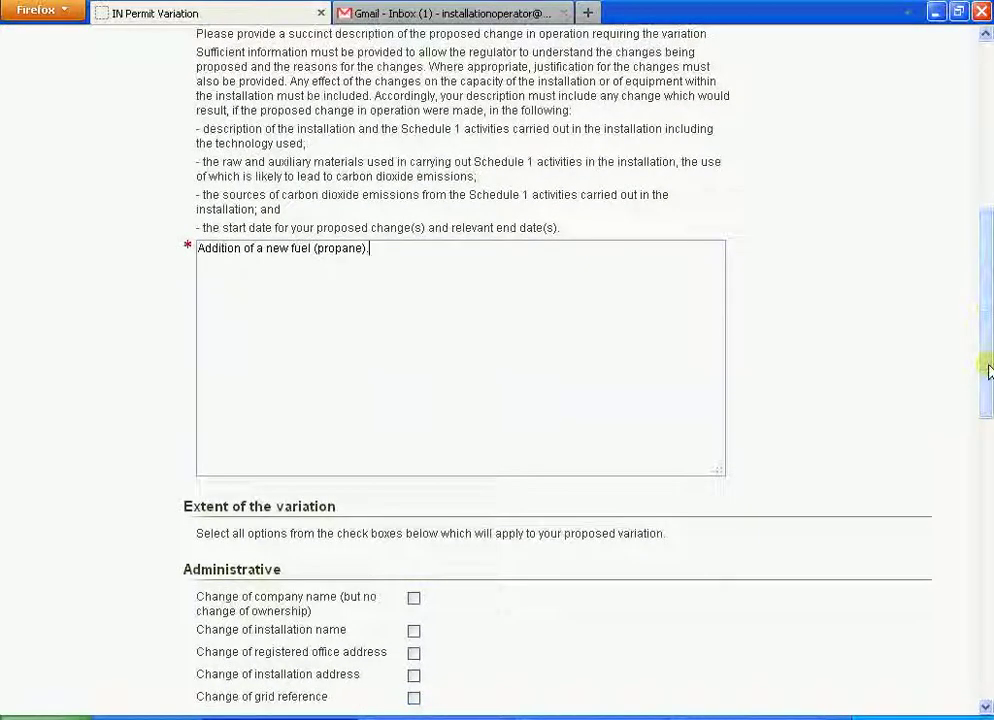
left_click_drag(986, 340, 990, 389)
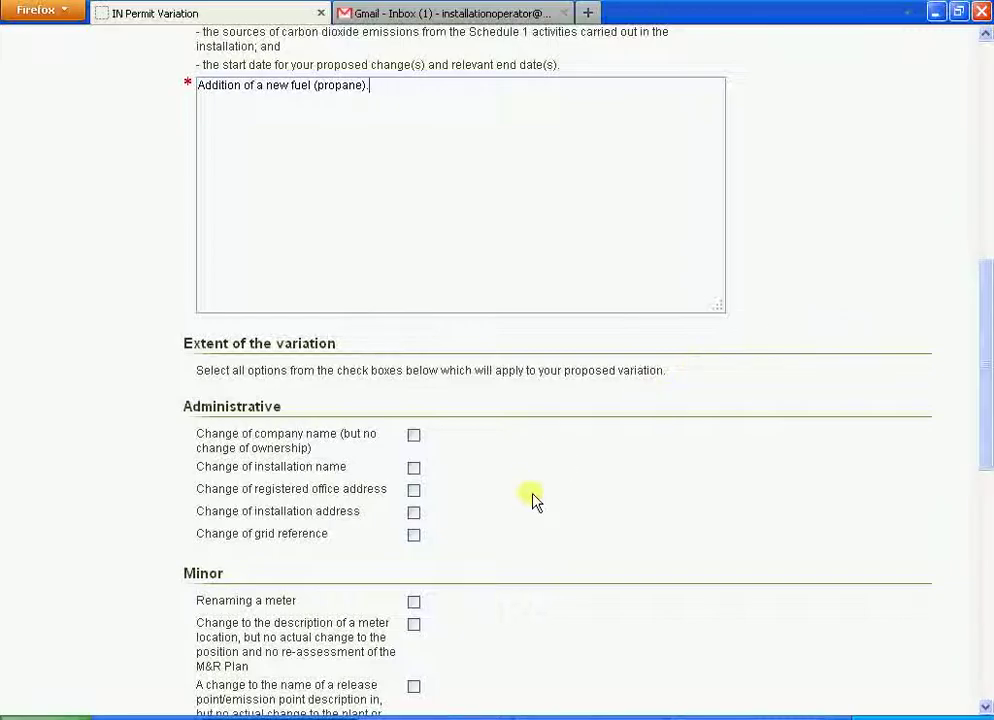
left_click_drag(988, 376, 988, 470)
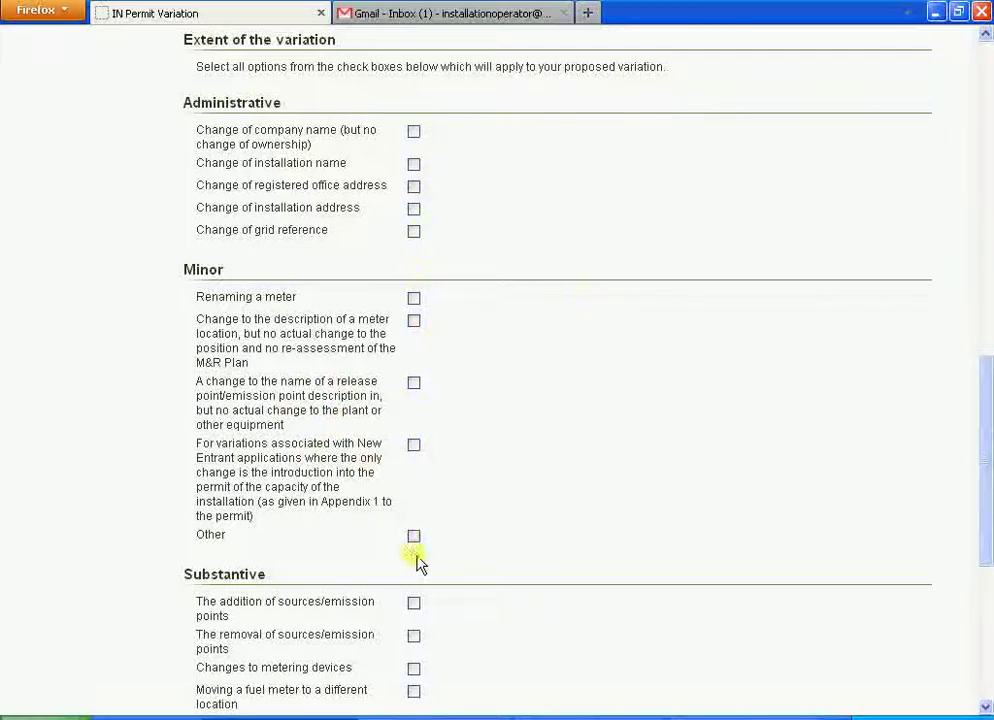
left_click_drag(988, 425, 985, 523)
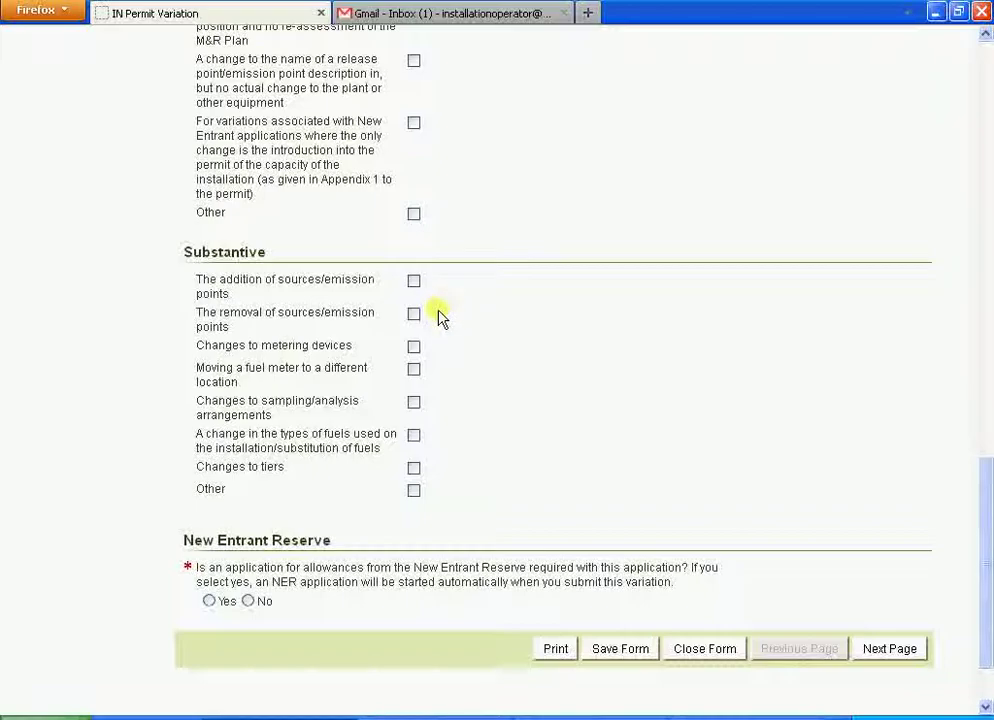
left_click(414, 282)
left_click(414, 436)
left_click_drag(986, 492, 986, 580)
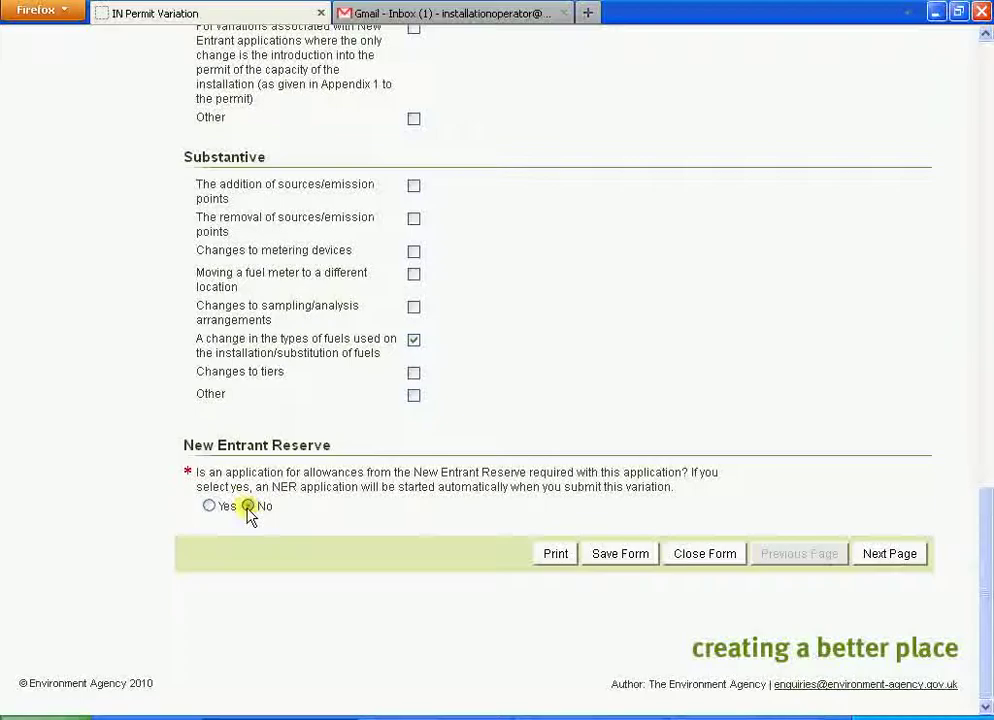
Step: Submit the completed variation form and return to the variation's status page
left_click(908, 558)
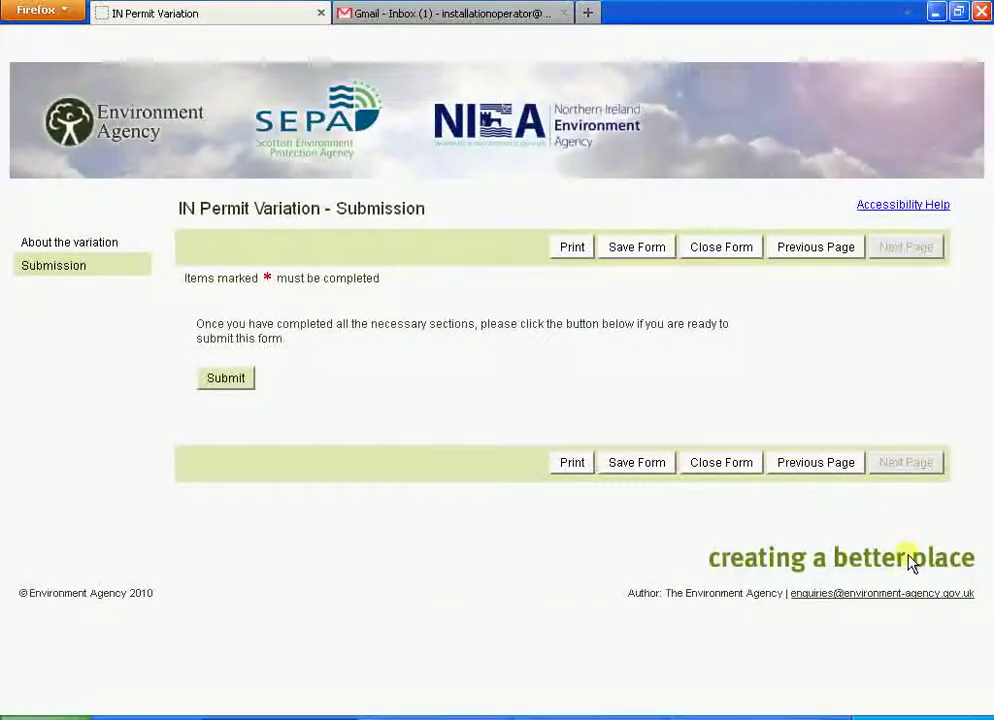
left_click(238, 380)
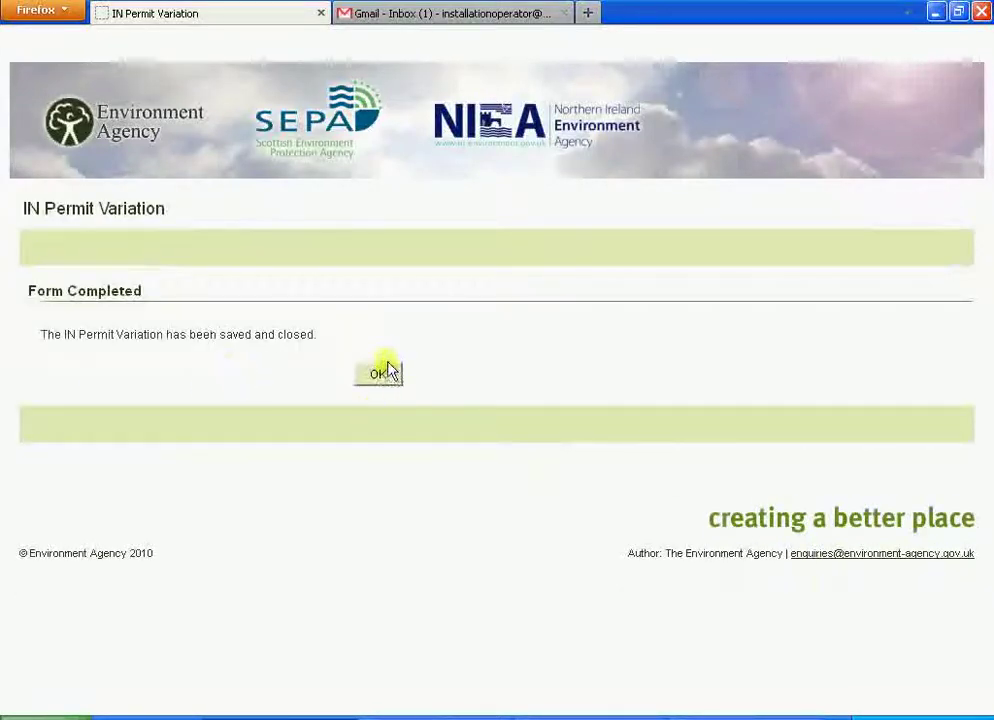
left_click(385, 372)
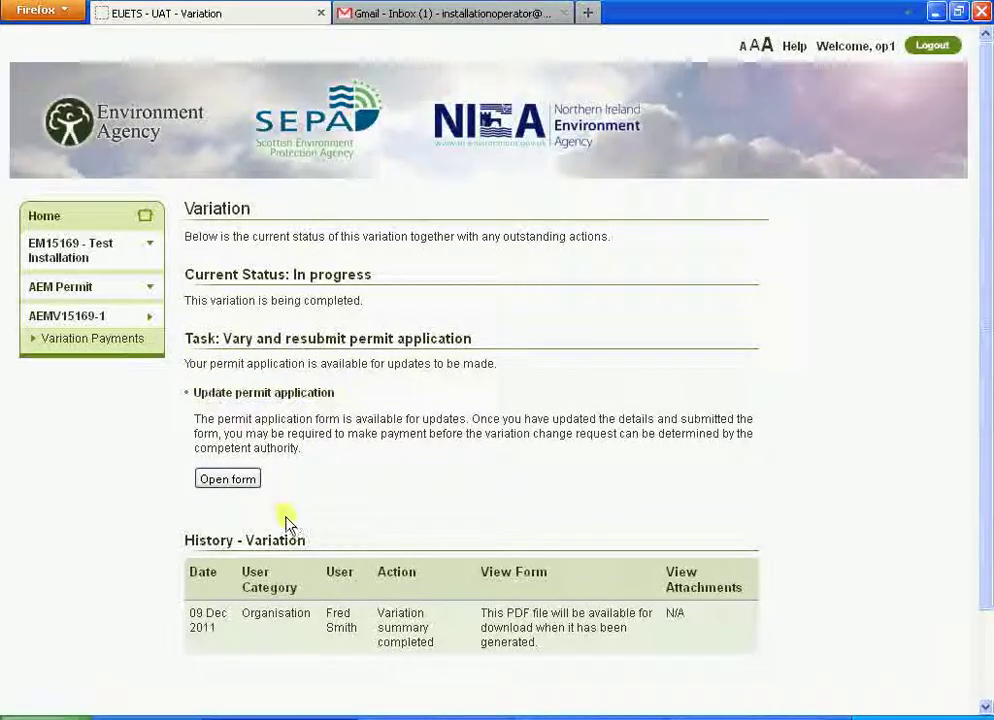
Step: Open the permit application form for updates and go to its Installation Definition section
left_click(224, 481)
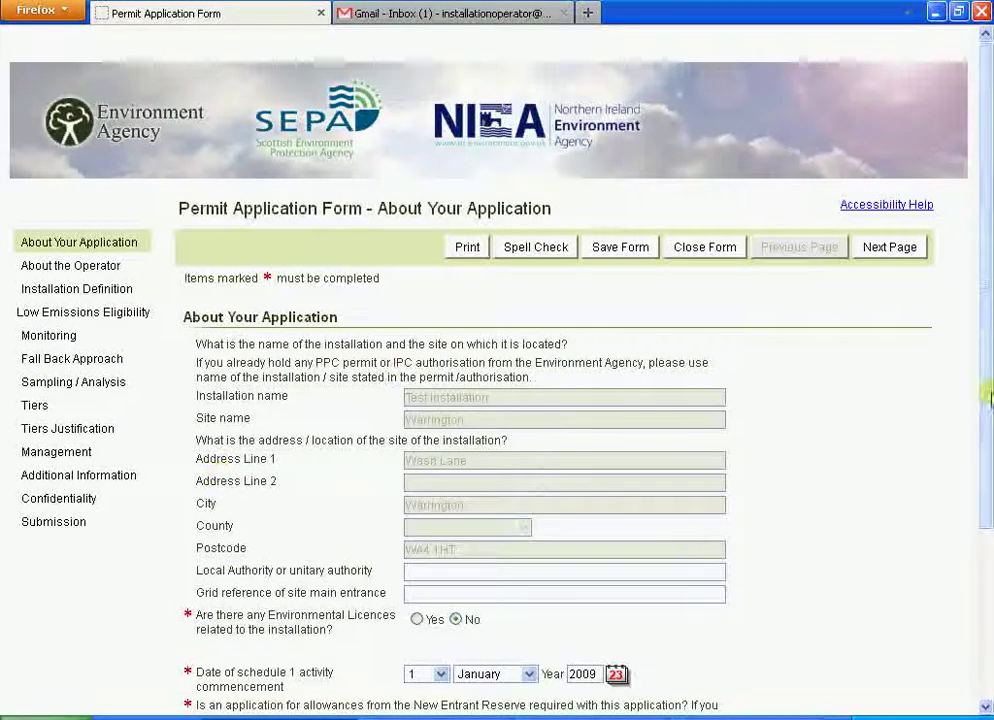
left_click_drag(985, 380, 983, 510)
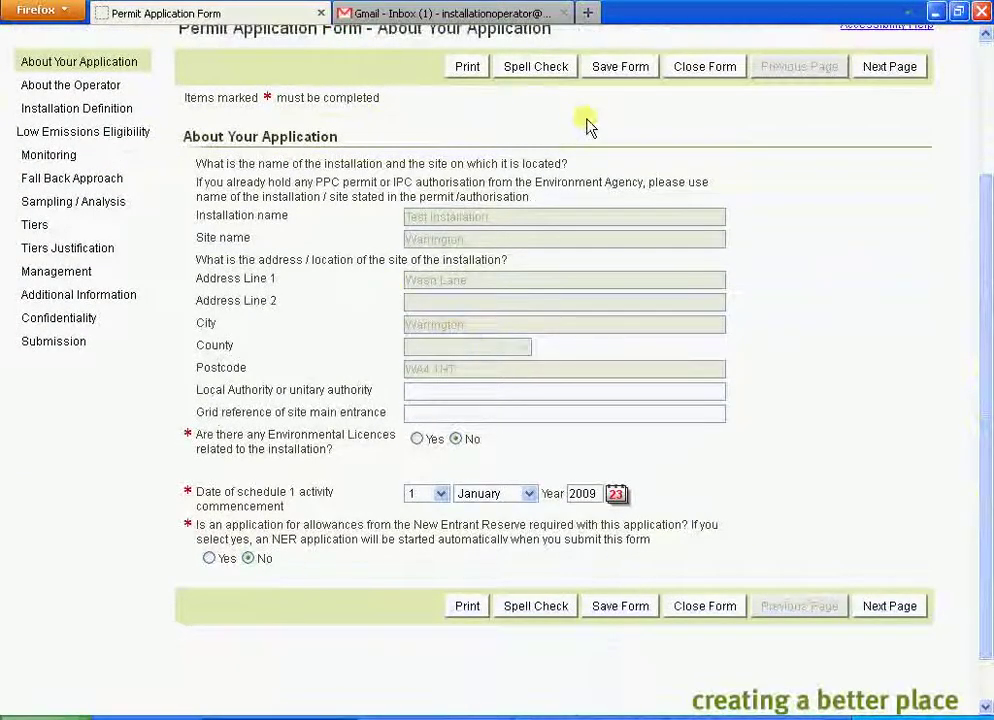
left_click(96, 116)
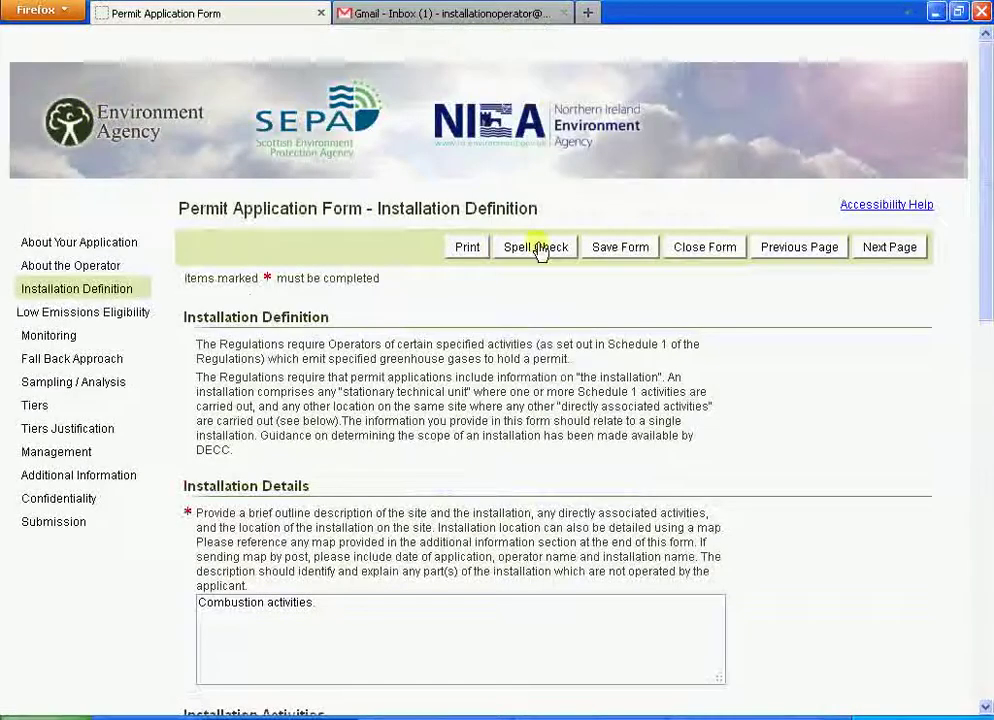
Step: Add a source stream with reference identifier F3 and description Propane to the Installation Activities
left_click_drag(988, 165, 988, 395)
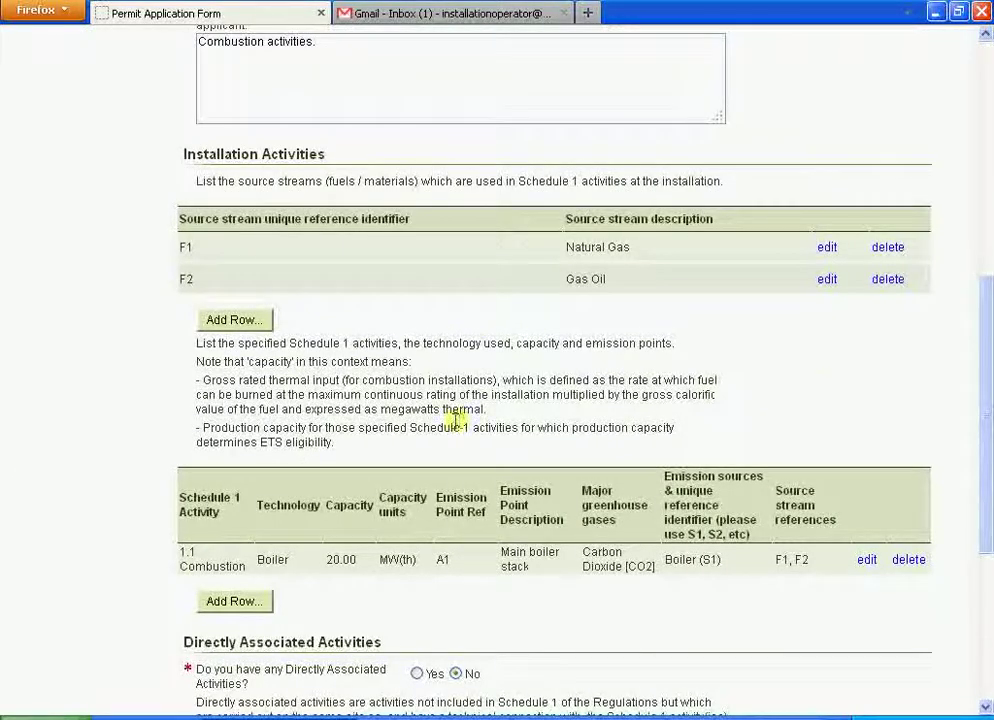
left_click(242, 322)
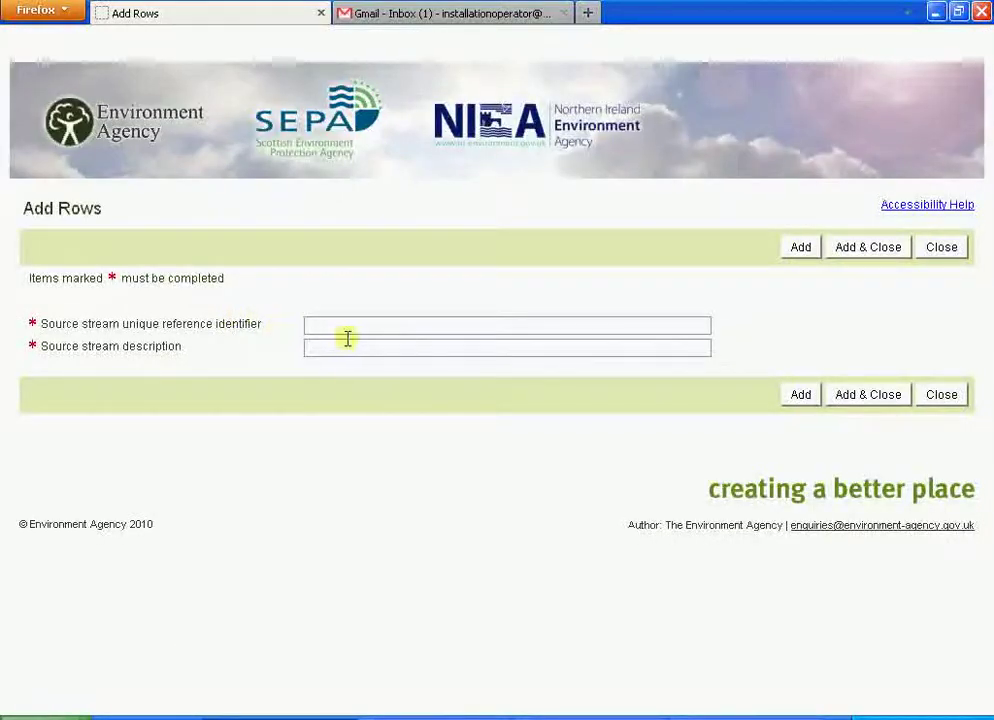
left_click(355, 330)
type("F")
type("Prope")
key("BackSpace")
type("ane")
key("Tab")
key("Tab")
key("Return")
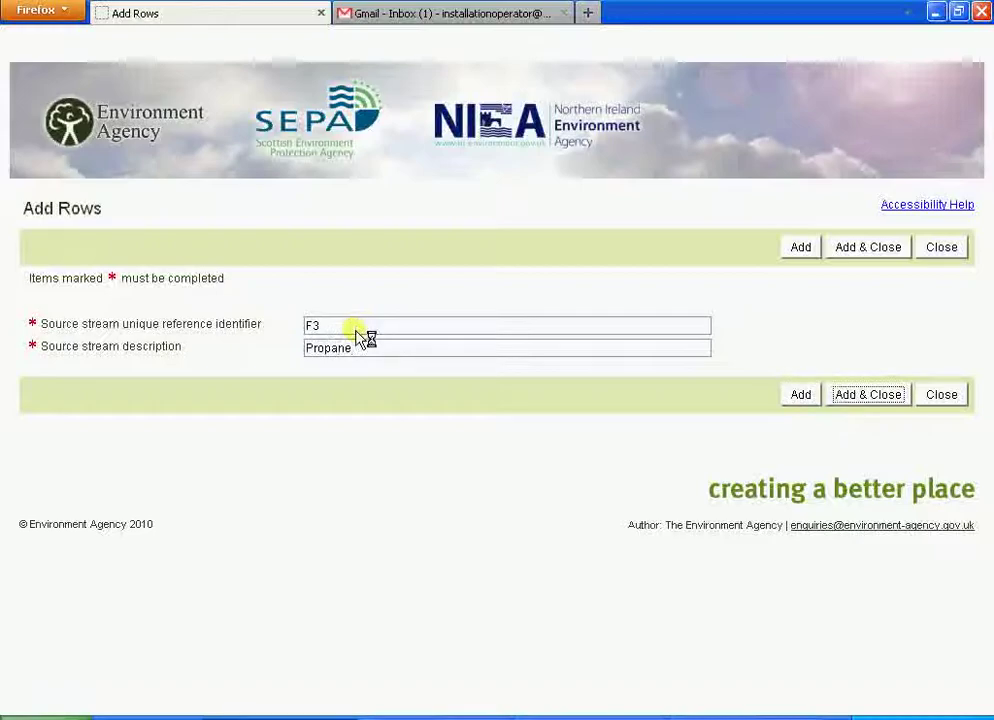
Step: Set the source stream references of the 1.1 Combustion boiler activity to F1, F2, F3
left_click(990, 345)
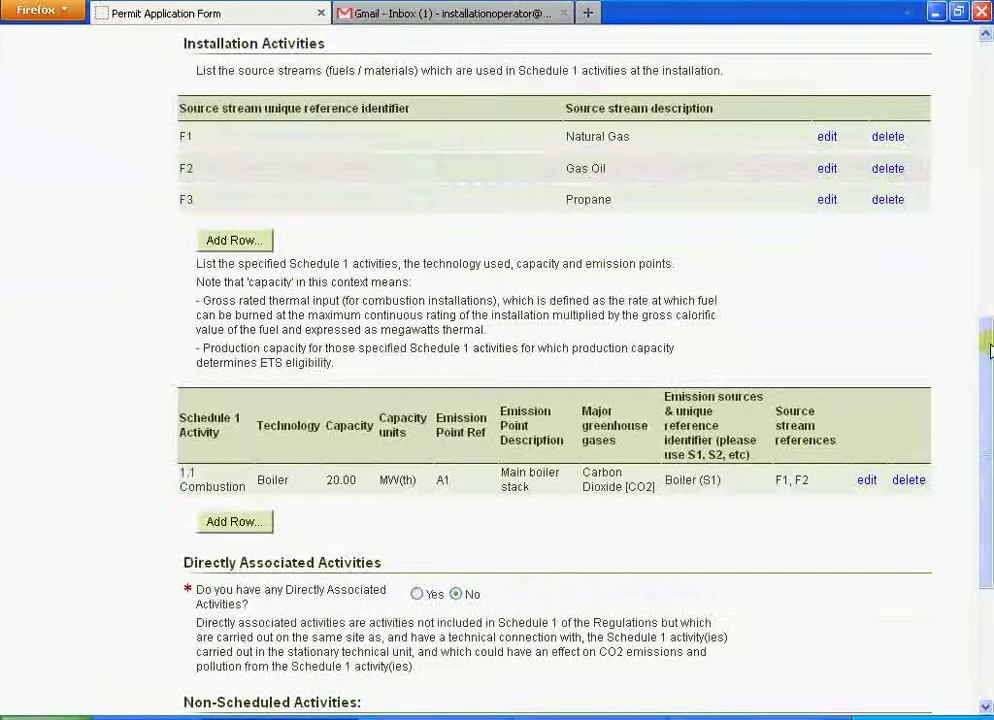
scroll(990, 345, "down", 3)
scroll(990, 345, "up", 1)
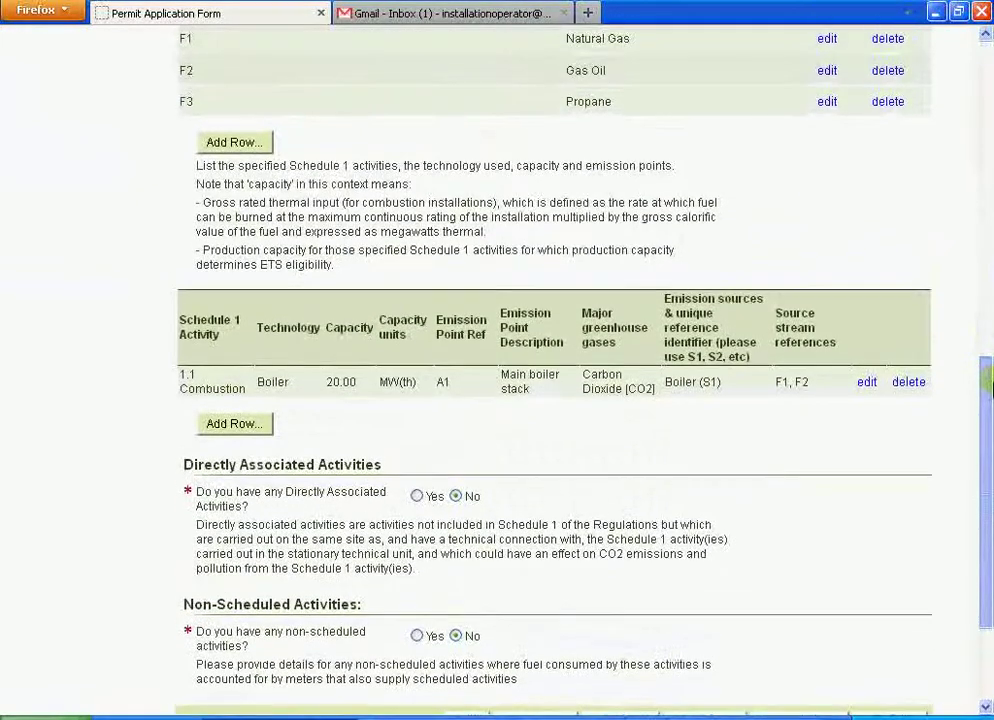
left_click(870, 384)
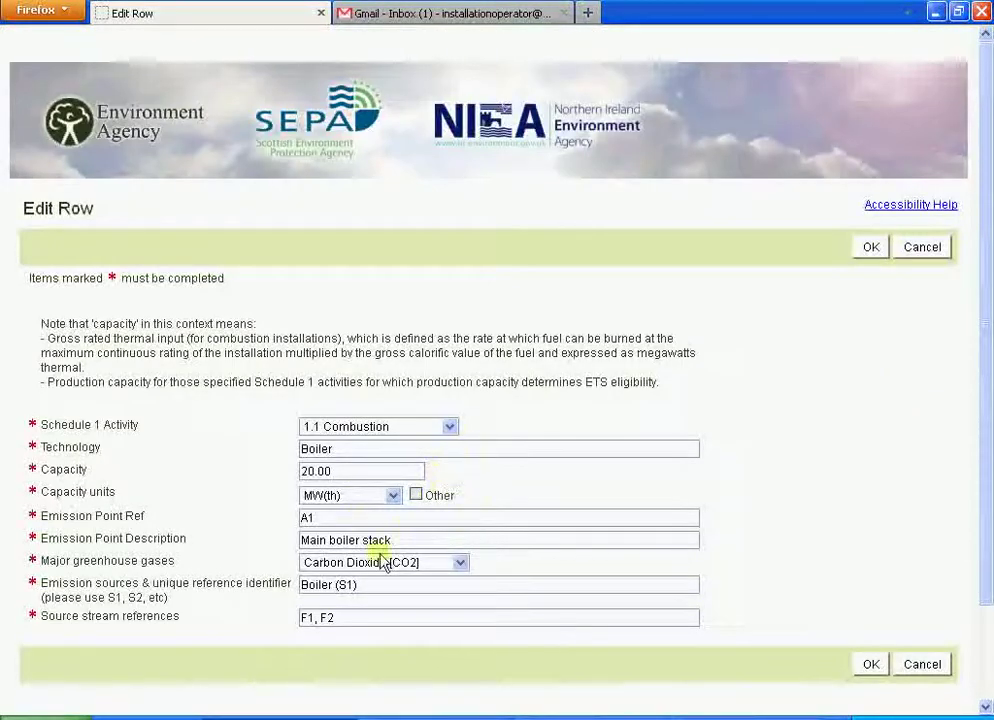
left_click(350, 614)
type(", F3")
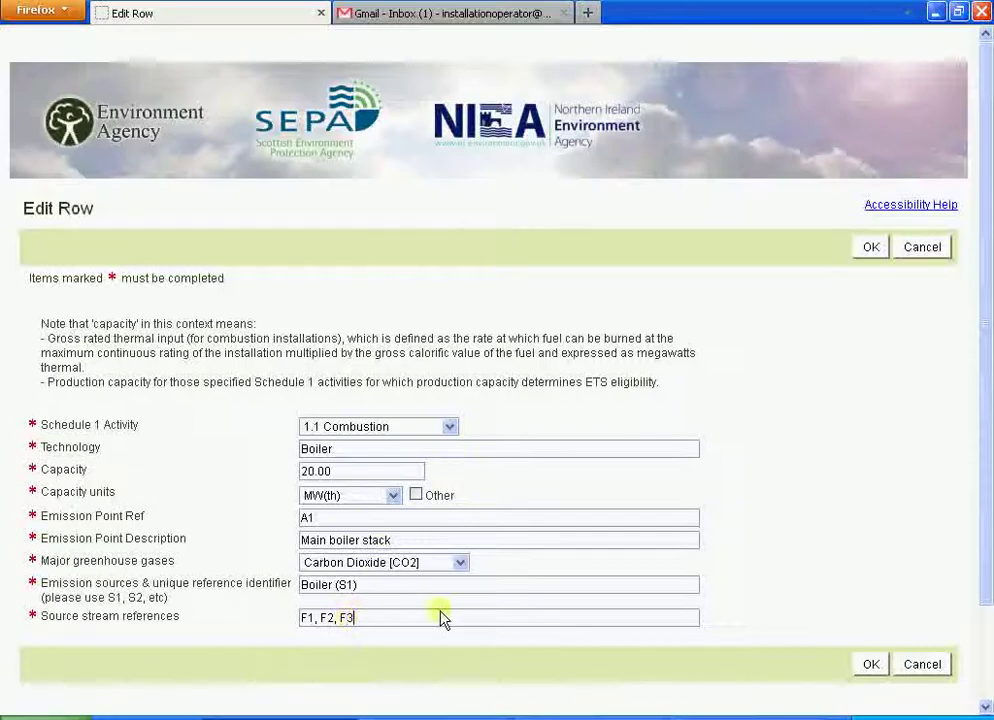
left_click(869, 664)
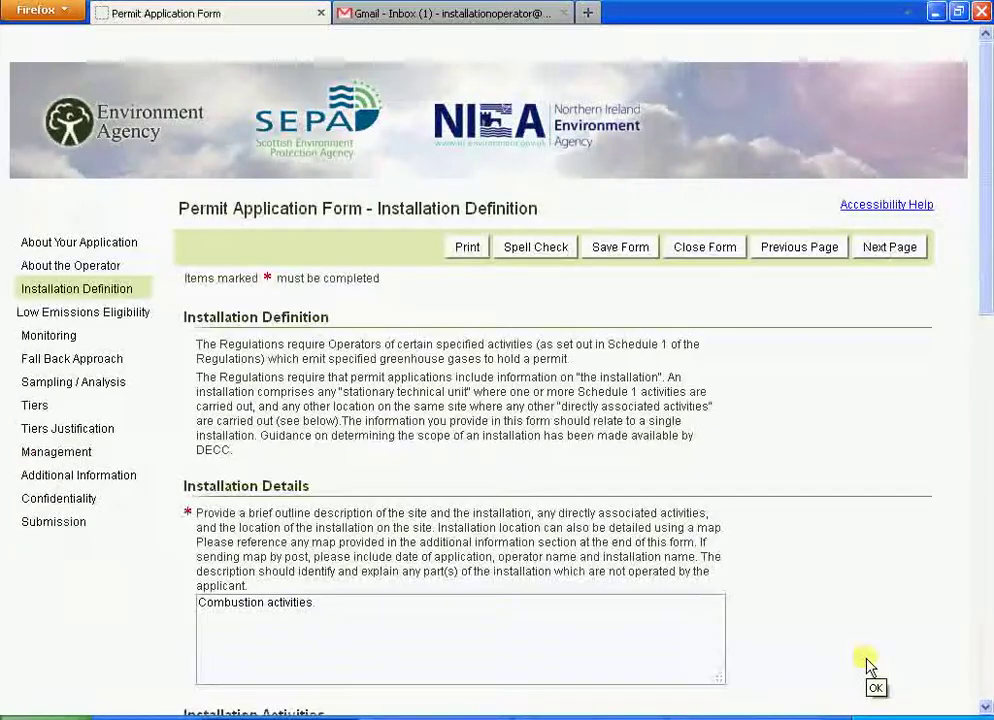
left_click(983, 406)
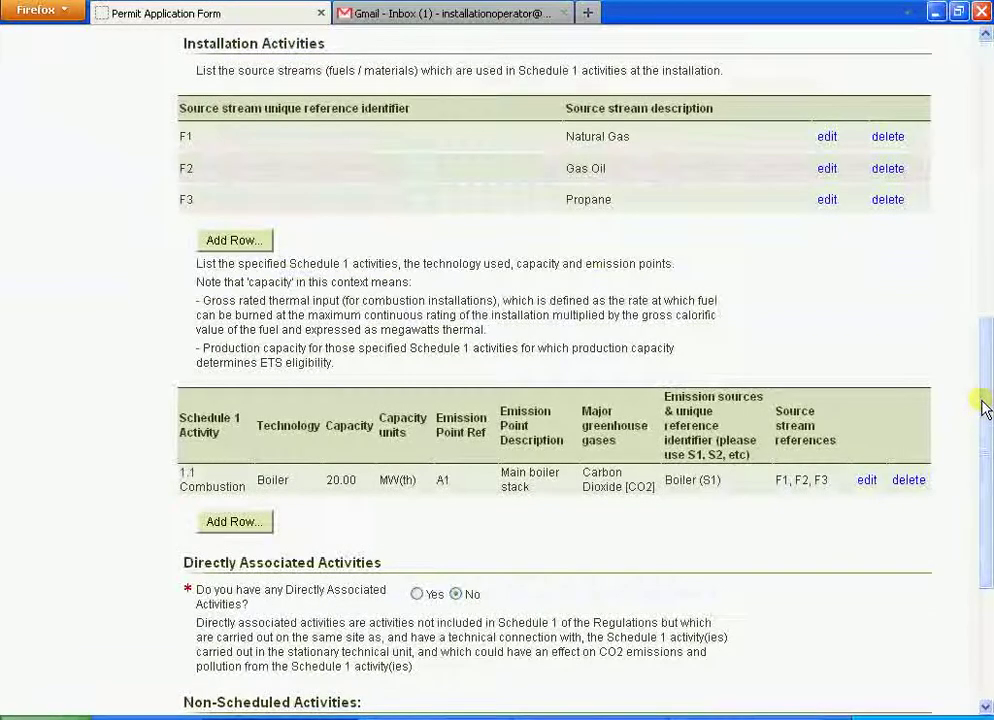
Step: In the Sampling / Analysis section, set the source stream reference of the S1 row under Sampling and Measurement Approach to F1, F2, F3
left_click_drag(983, 410, 972, 180)
left_click(53, 238)
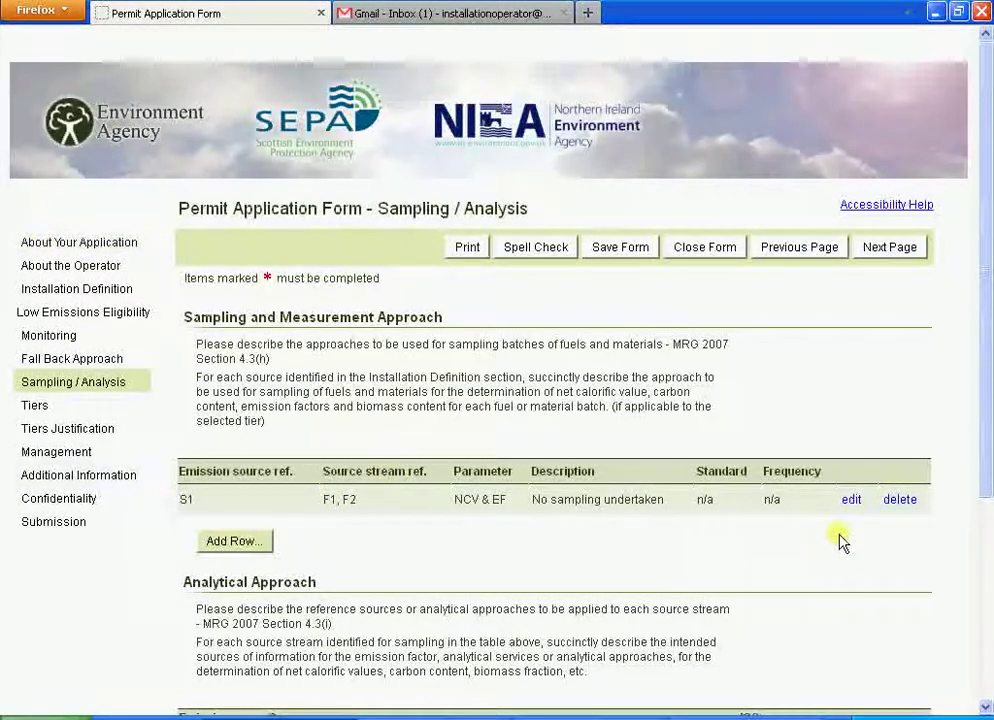
left_click(851, 500)
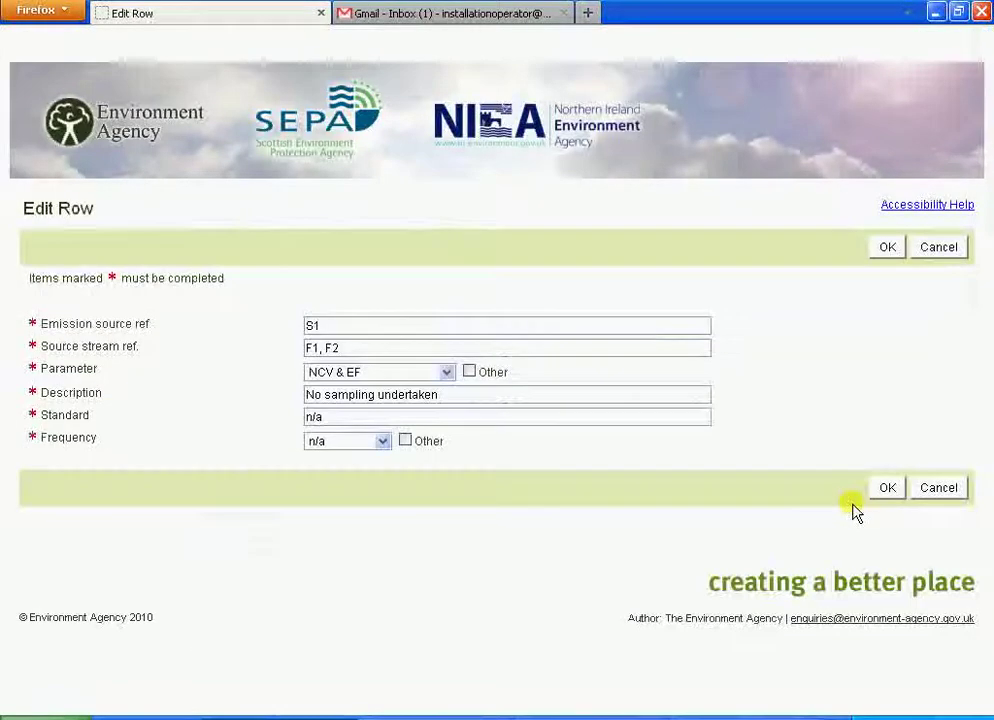
left_click(353, 348)
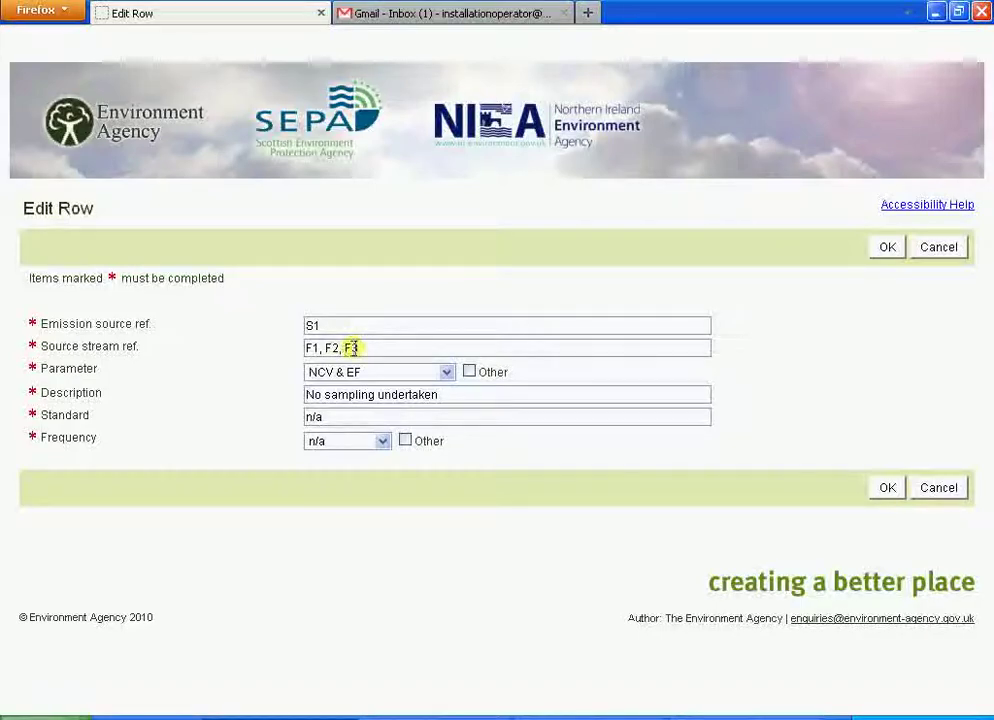
left_click(887, 489)
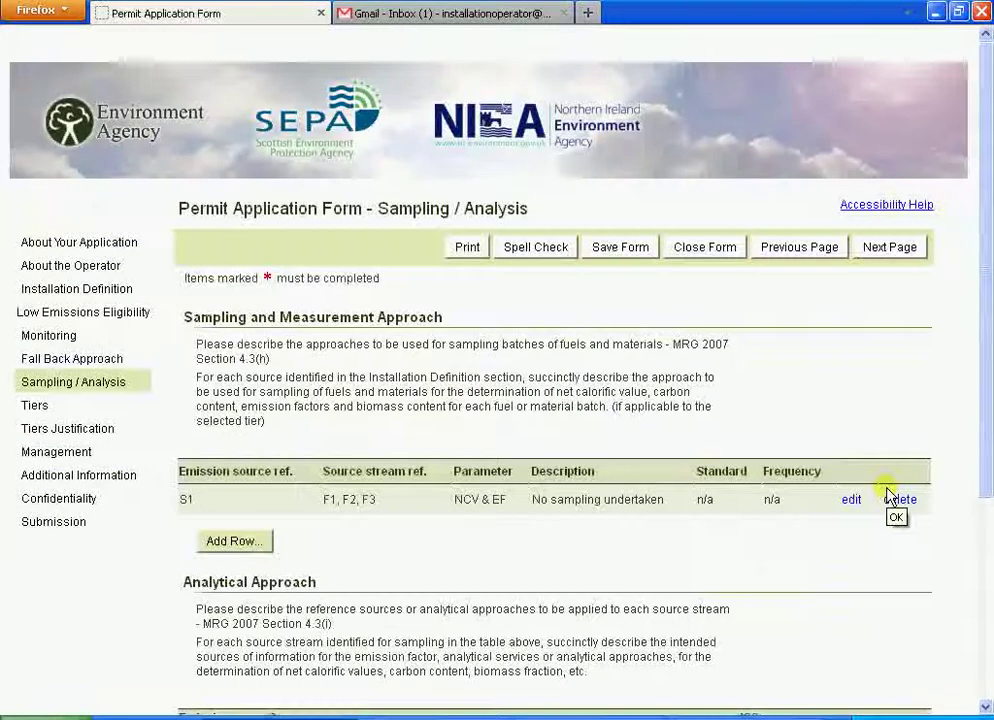
scroll(990, 462, "down", 5)
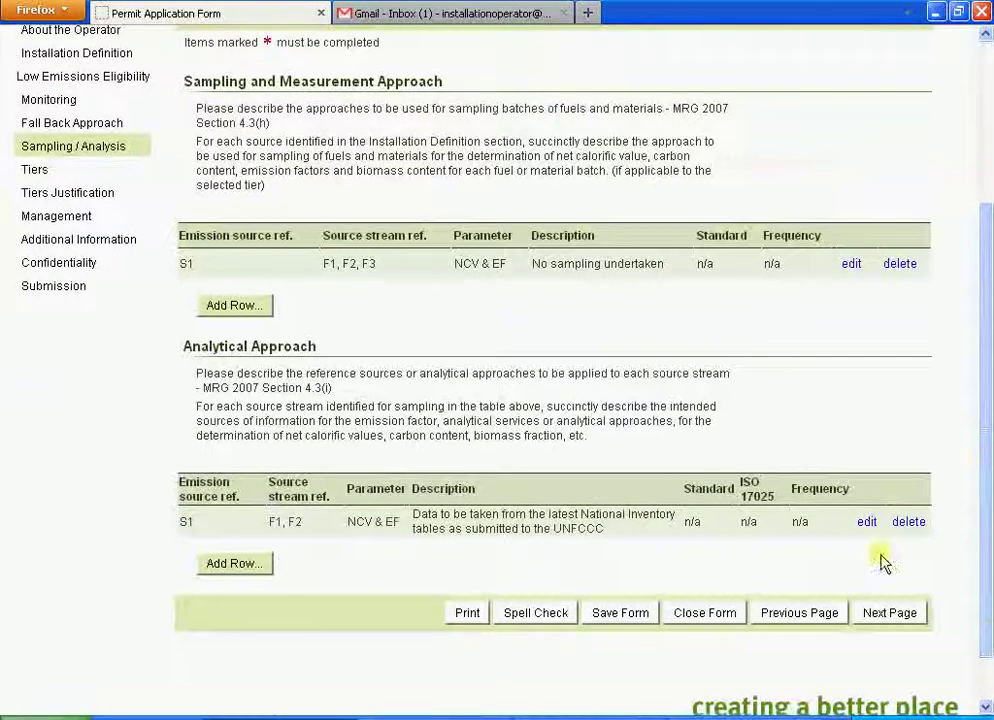
Step: Set the source stream reference of the S1 row under Analytical Approach to F1, F2, F3
left_click(866, 521)
left_click(344, 341)
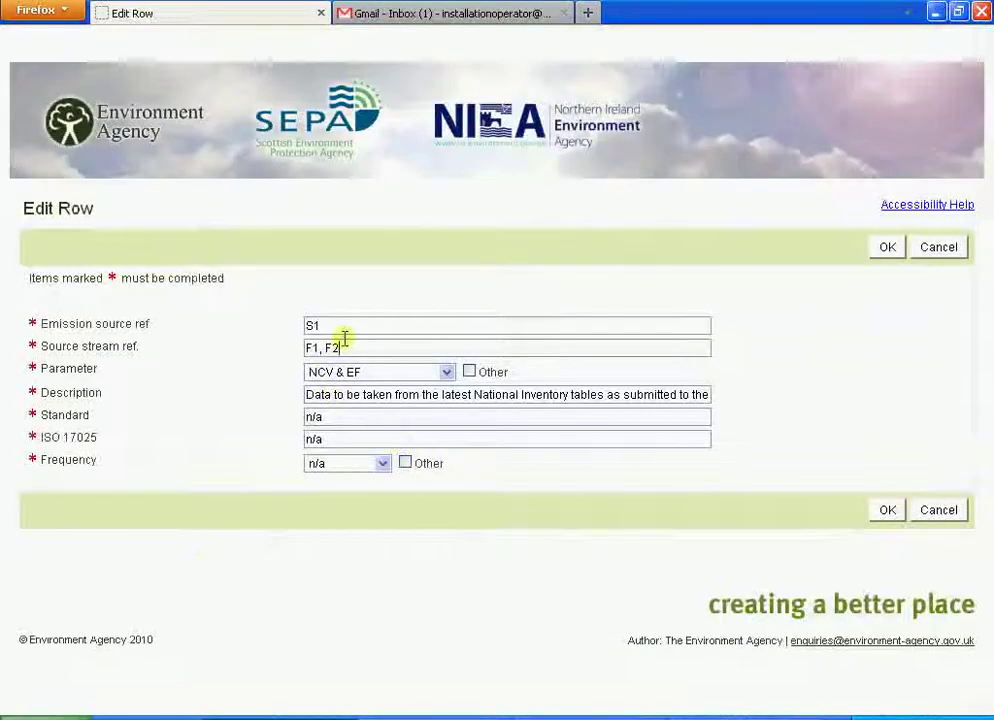
type(", F3")
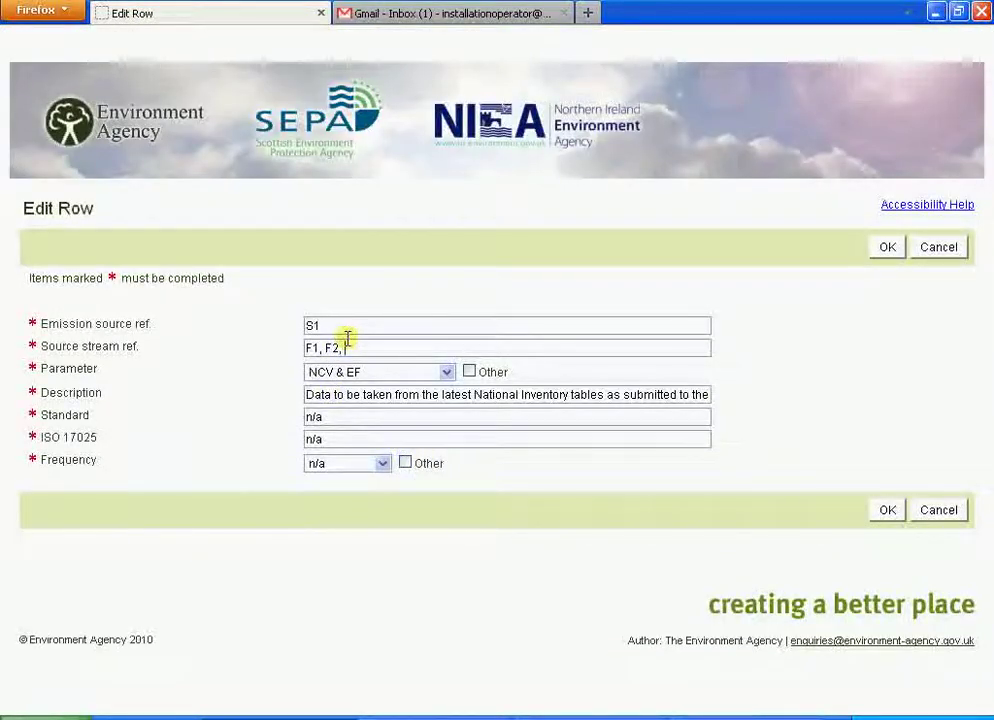
left_click(886, 512)
left_click_drag(990, 477, 985, 521)
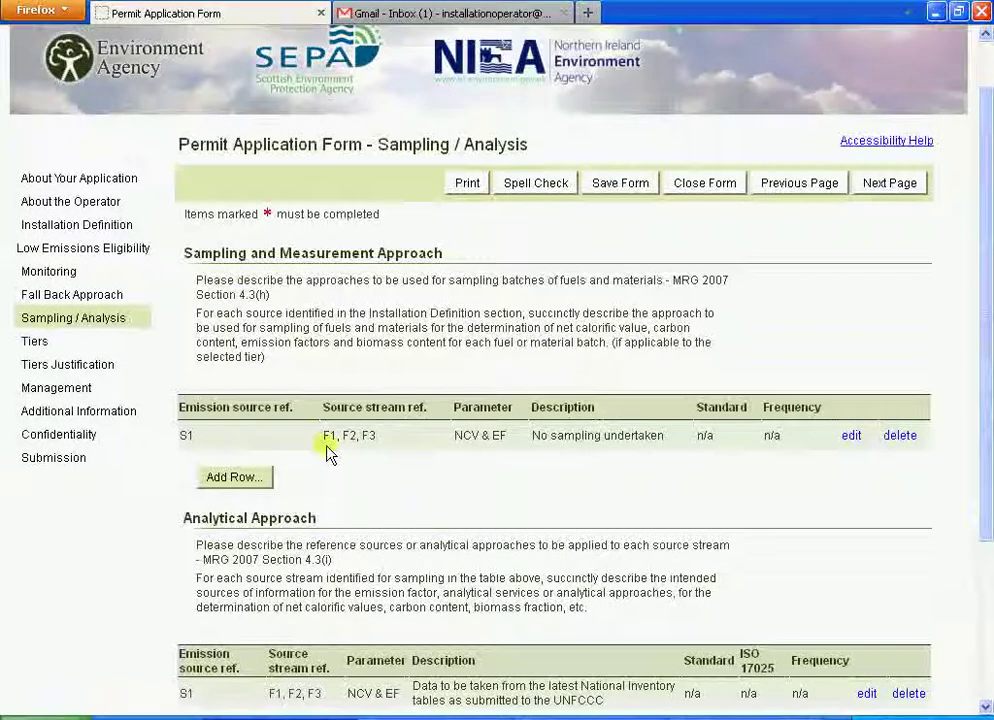
Step: Start a new row in the Tiers section with emission source S1, source stream F3 and stream type Fuel
left_click(35, 342)
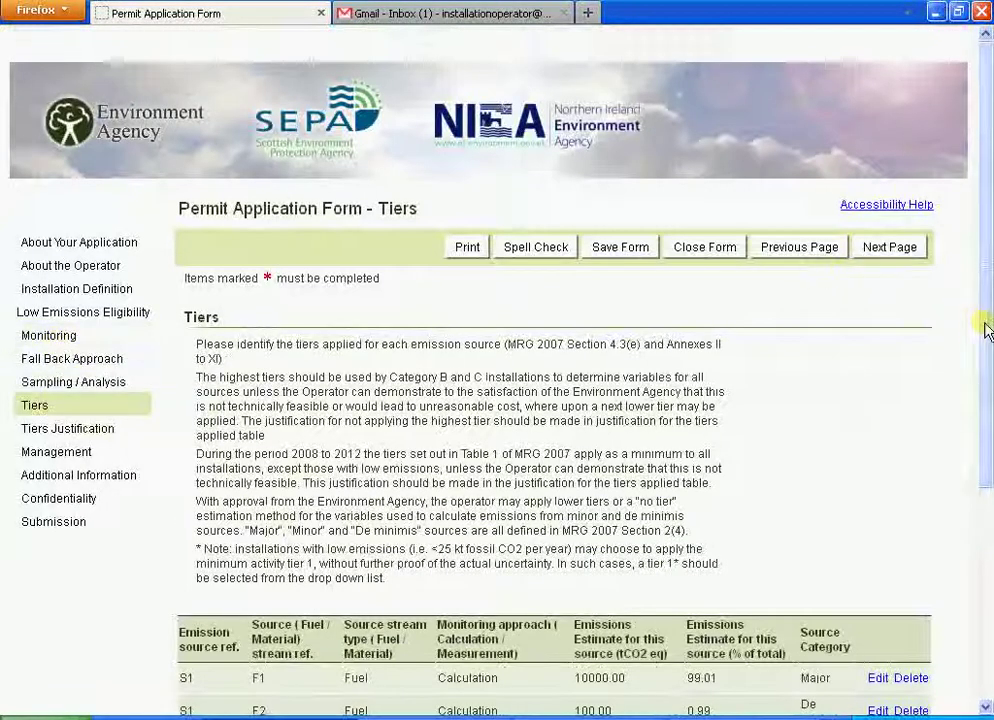
left_click_drag(985, 330, 985, 540)
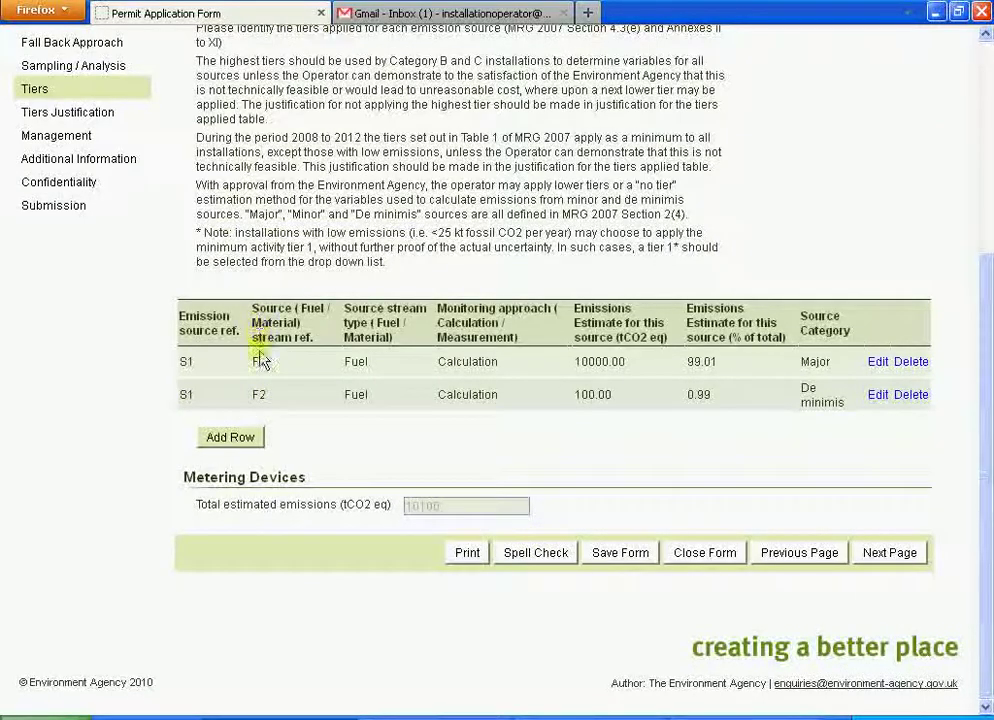
left_click(240, 437)
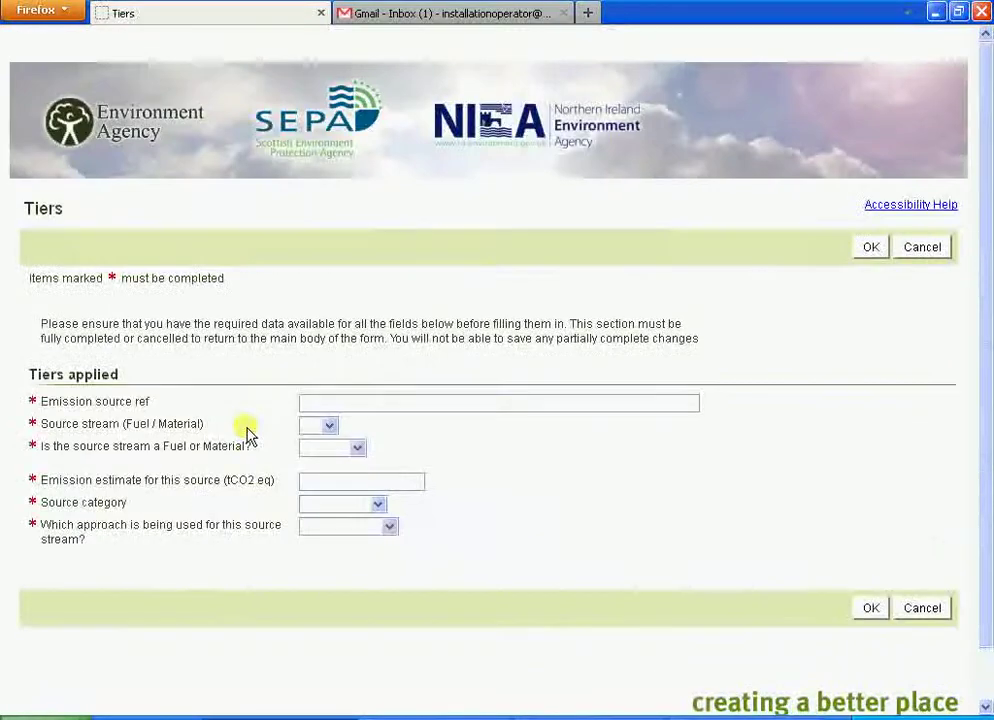
left_click(323, 401)
type("S1")
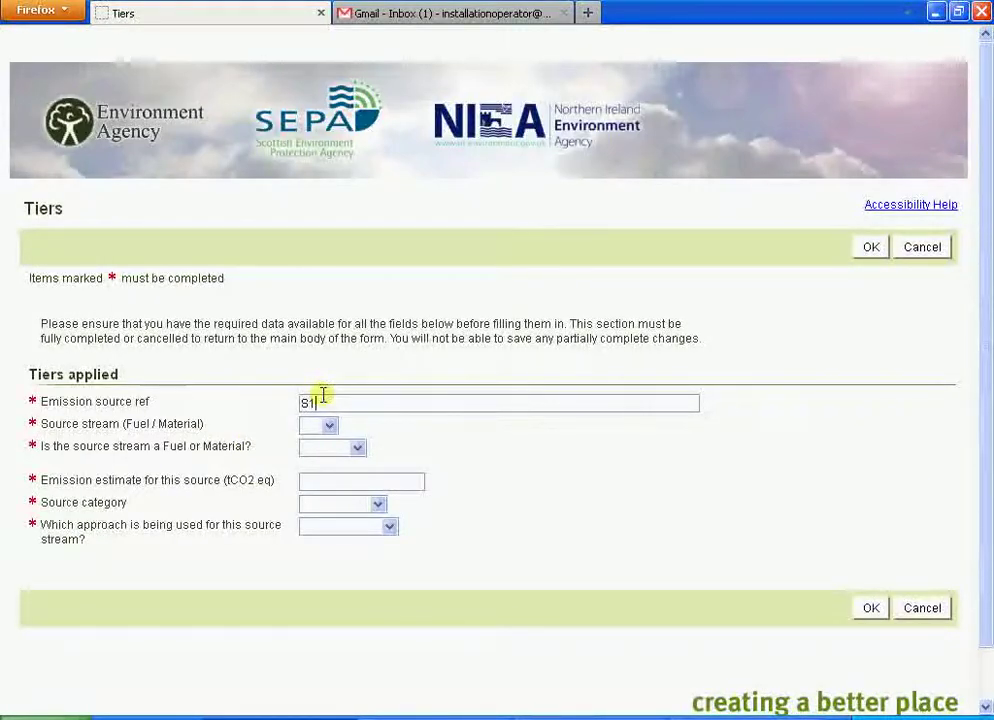
key("Tab")
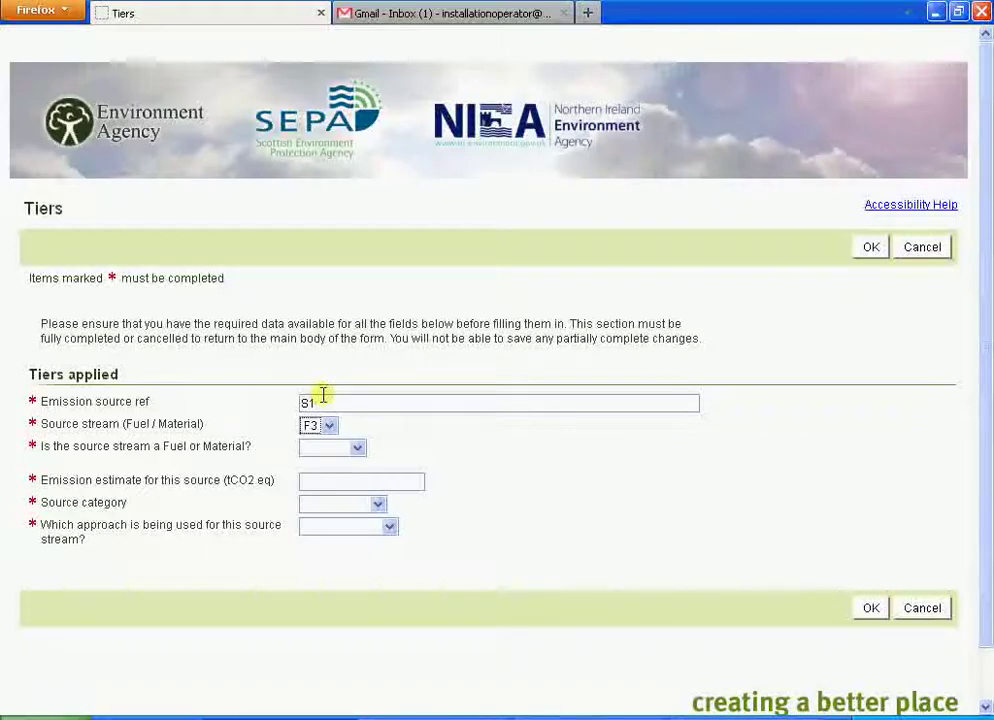
left_click(330, 425)
left_click(326, 487)
left_click(360, 450)
left_click(340, 474)
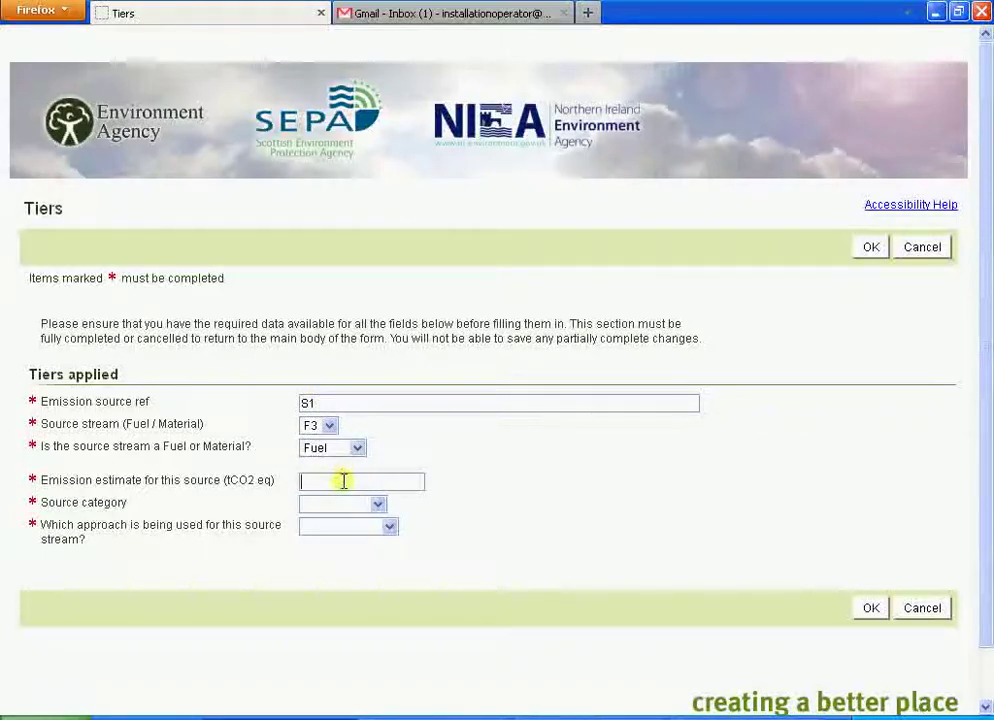
Step: Set the F3 stream's emission estimate to 10 tCO2 eq, its source category to De minimis and its approach to Calculation
type("10")
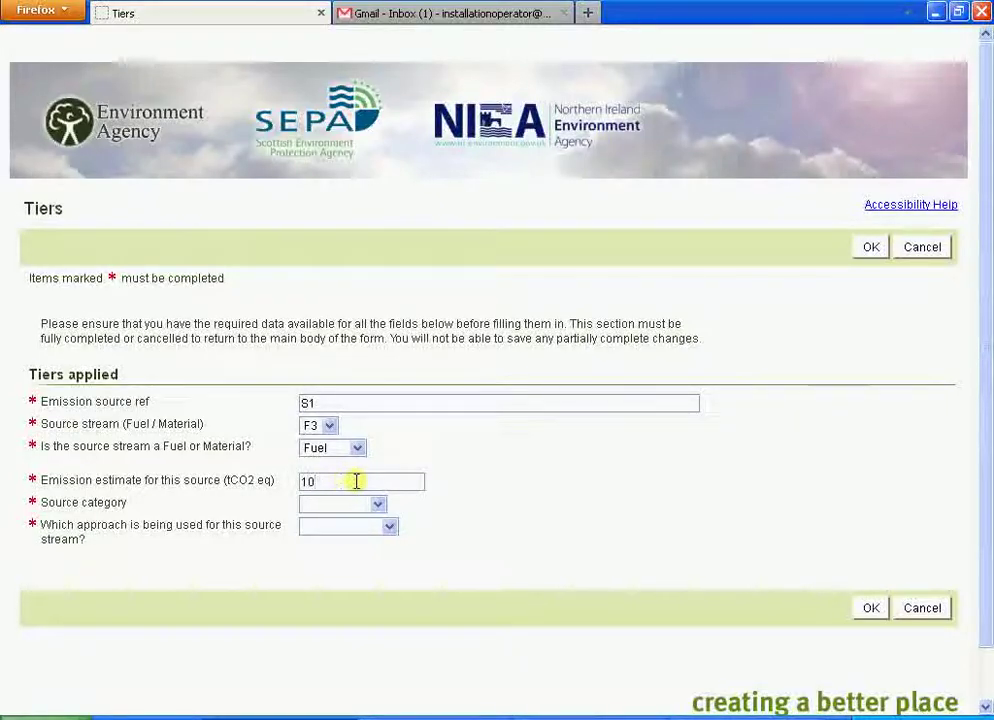
left_click(378, 504)
left_click(366, 565)
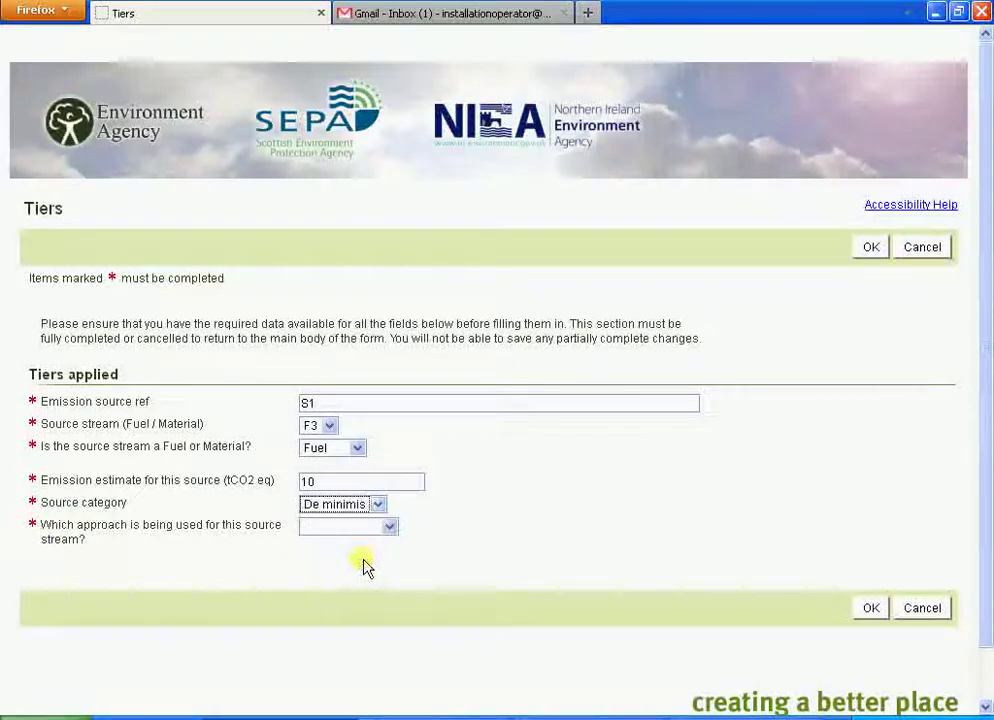
left_click(389, 529)
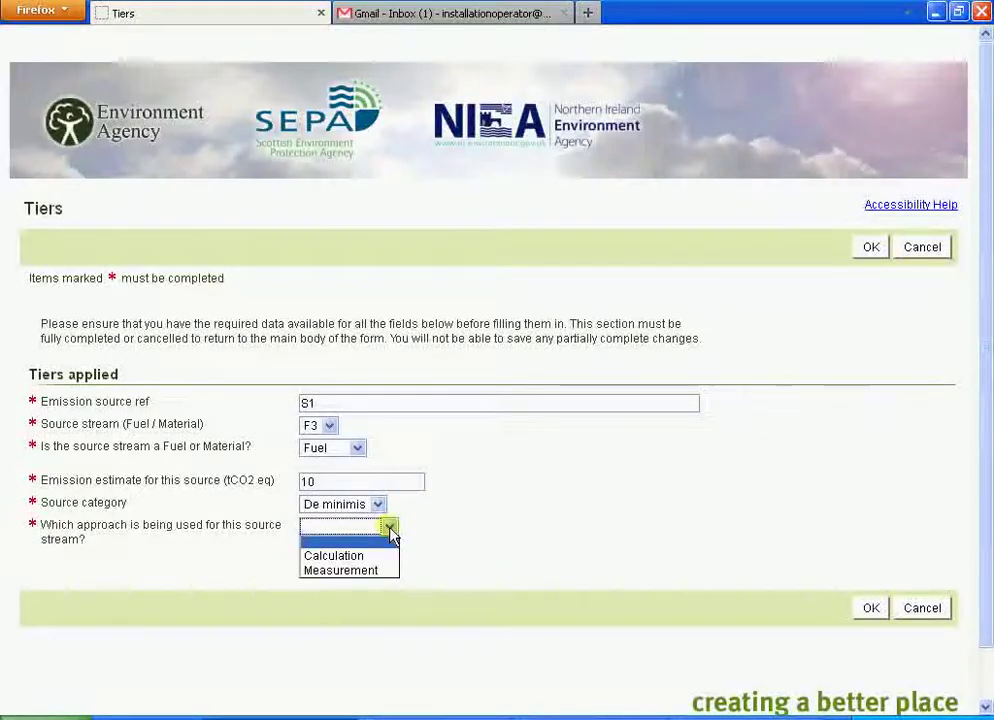
left_click(376, 557)
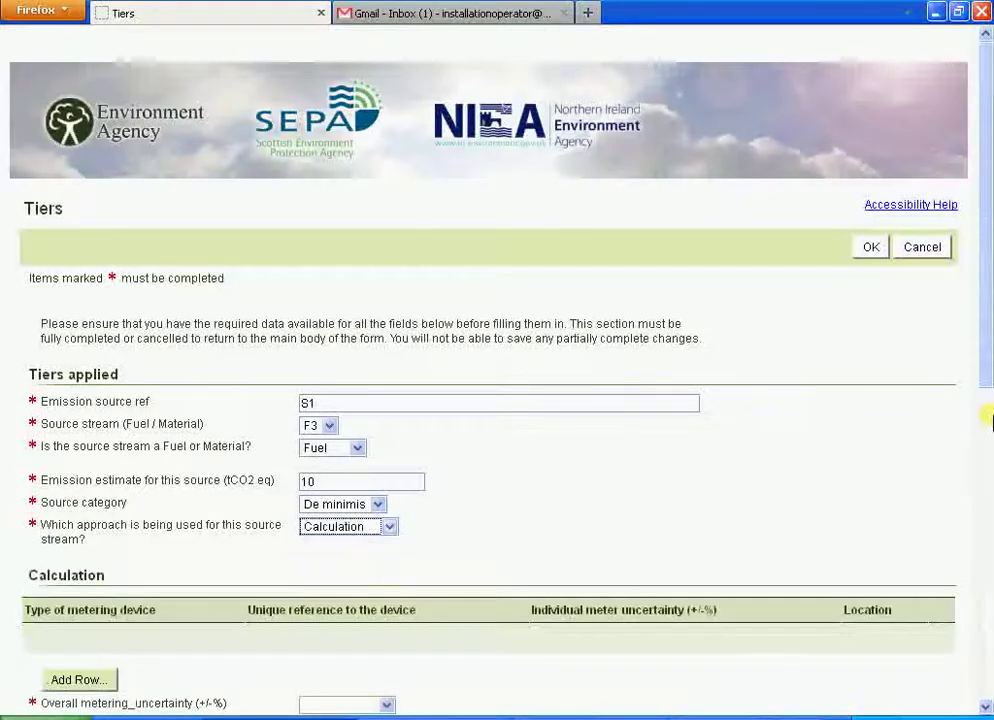
Step: Fill in a metering device row with reference P1, uncertainty 0 and location "Log of propane cylinder purchases in the main office"
left_click_drag(985, 377, 872, 513)
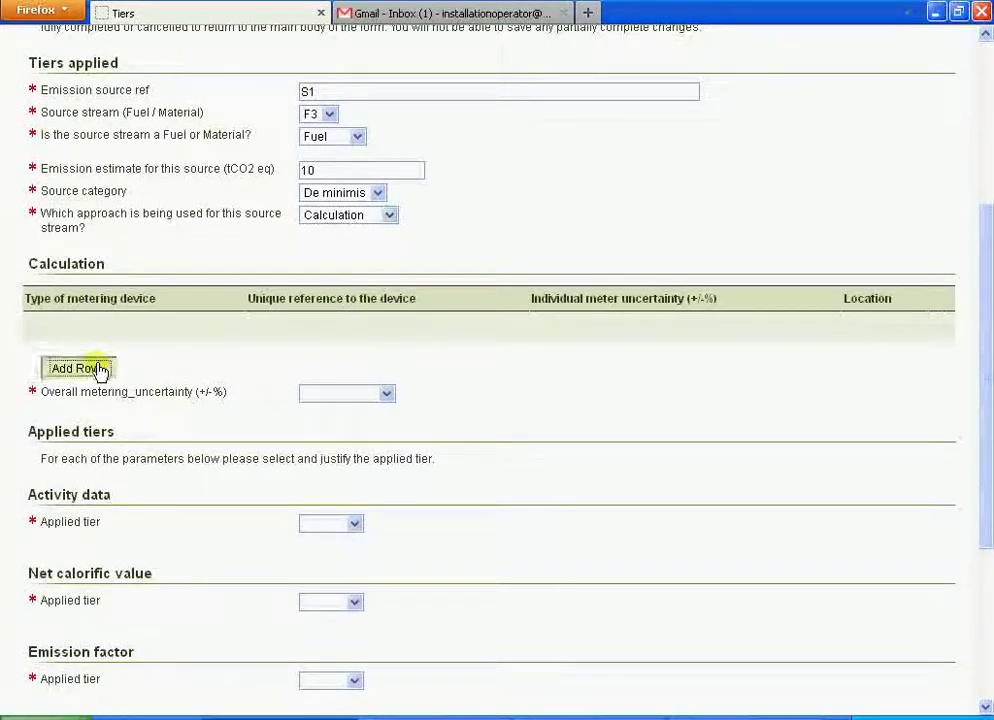
left_click(100, 369)
left_click(357, 328)
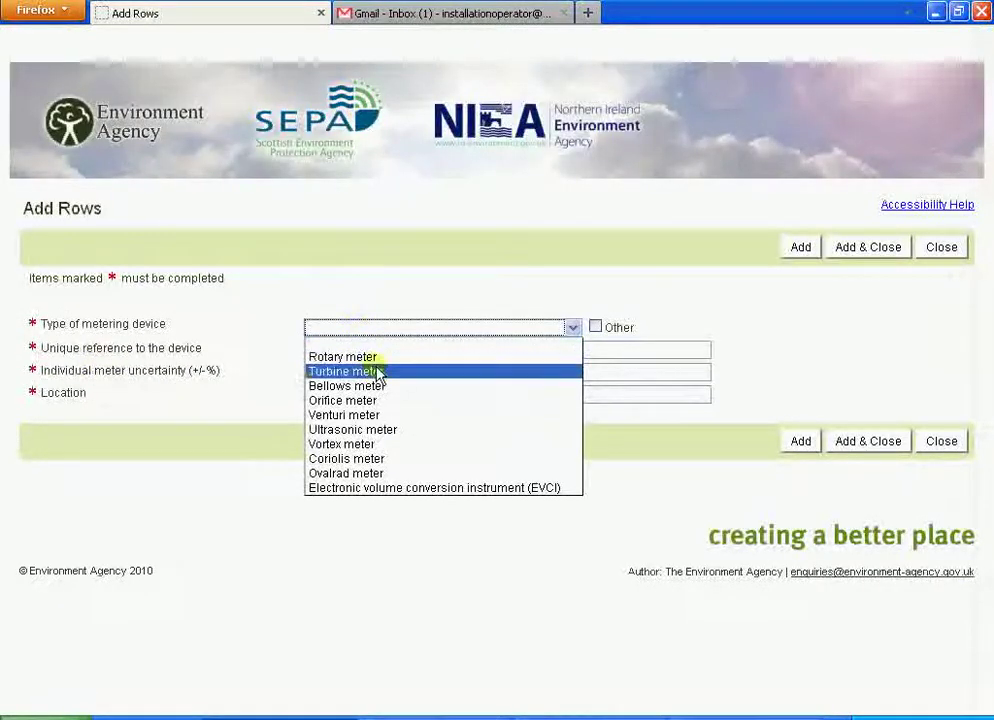
left_click(585, 312)
left_click(594, 328)
left_click(470, 350)
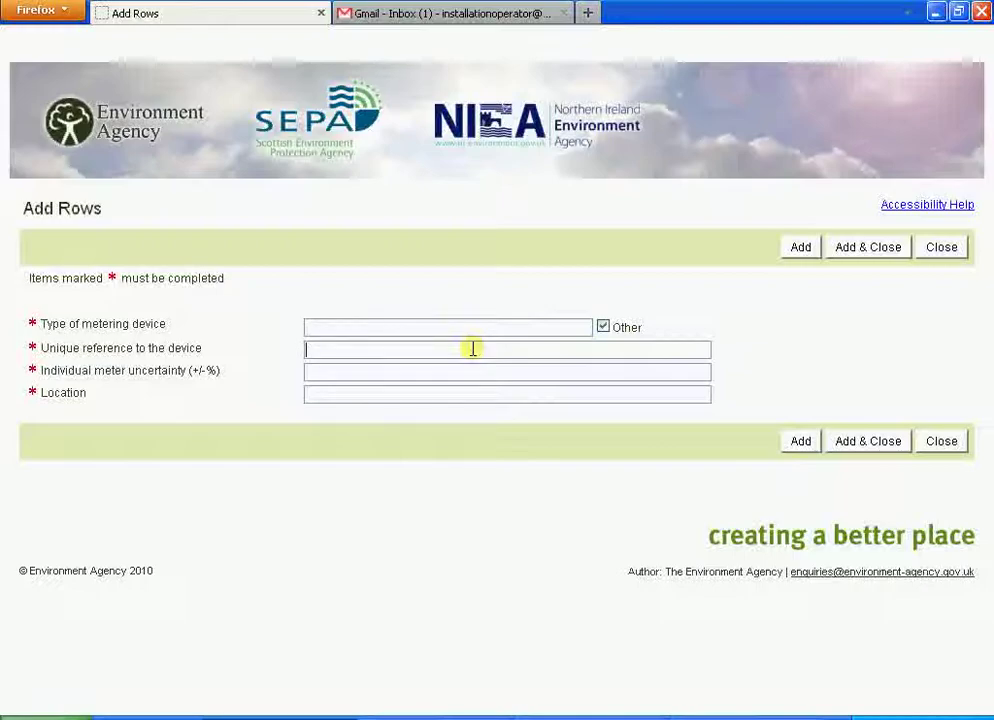
type("P1")
key("Tab")
type("g of propane cylinder purchases in the main office")
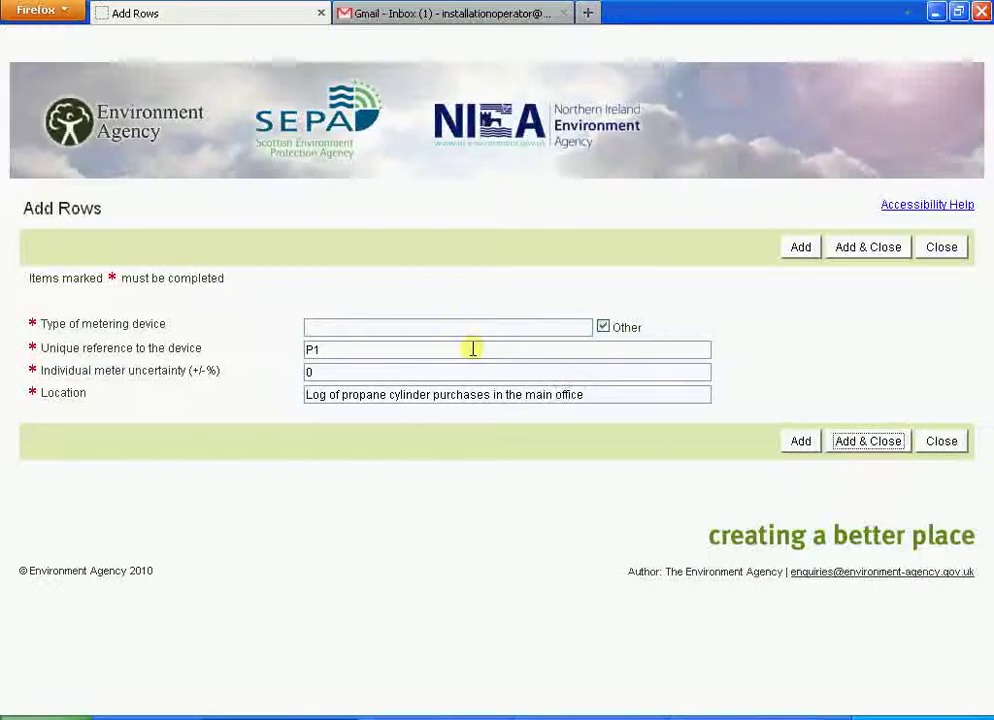
key("Return")
Step: Enter Propane invoices as the Other type of metering device for P1 and add the row to the calculation table
left_click(568, 372)
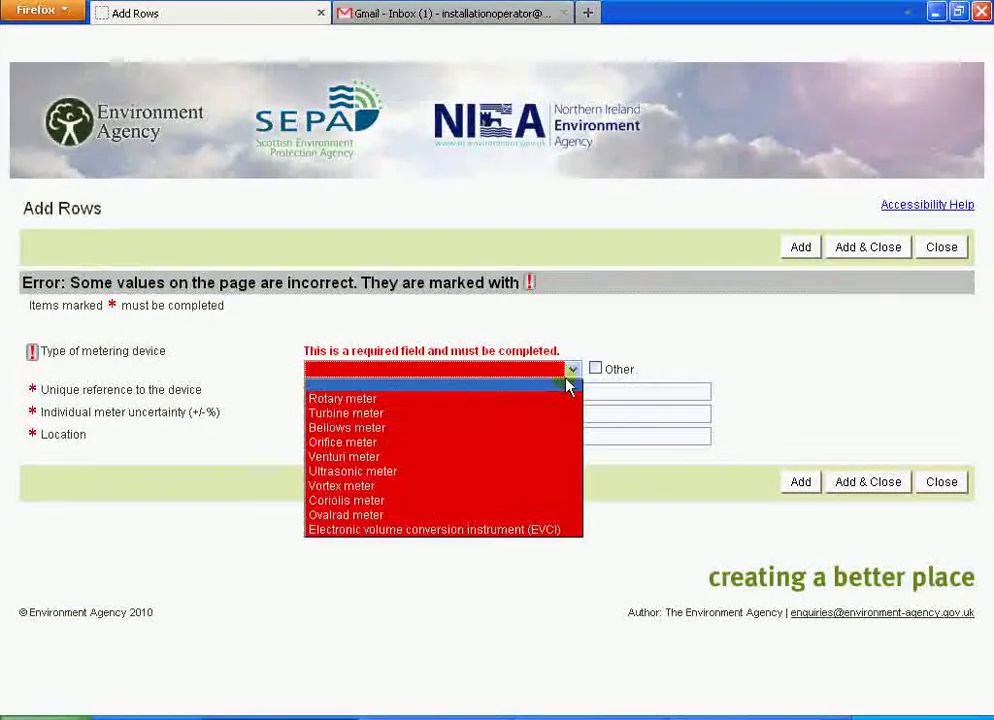
left_click(595, 369)
left_click(595, 369)
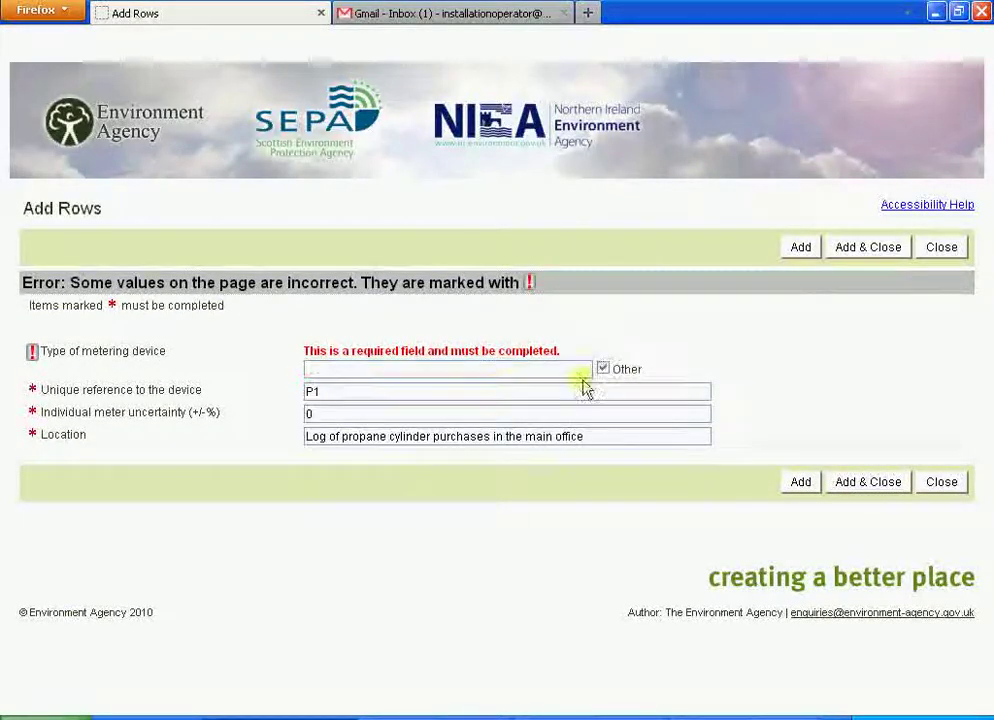
left_click(487, 371)
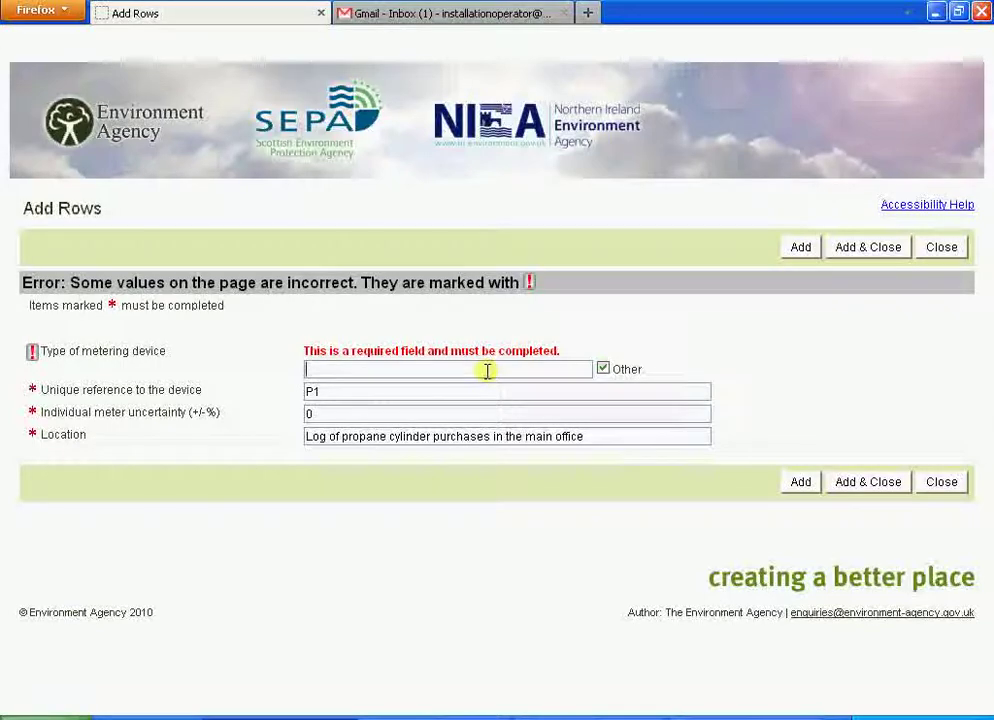
type("Propane invoices")
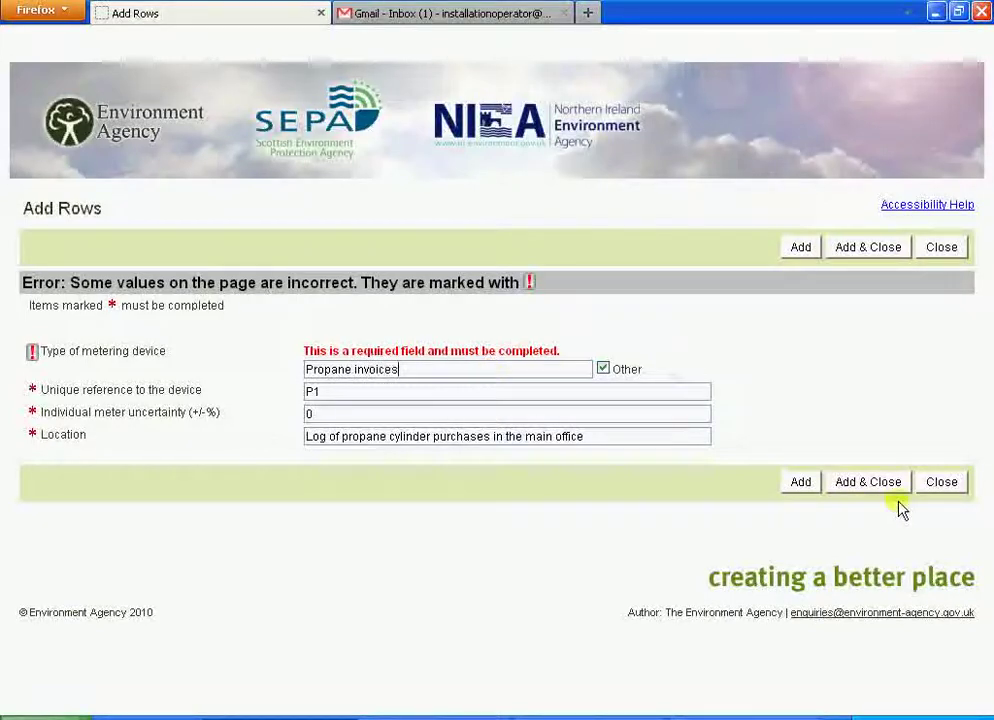
left_click(932, 486)
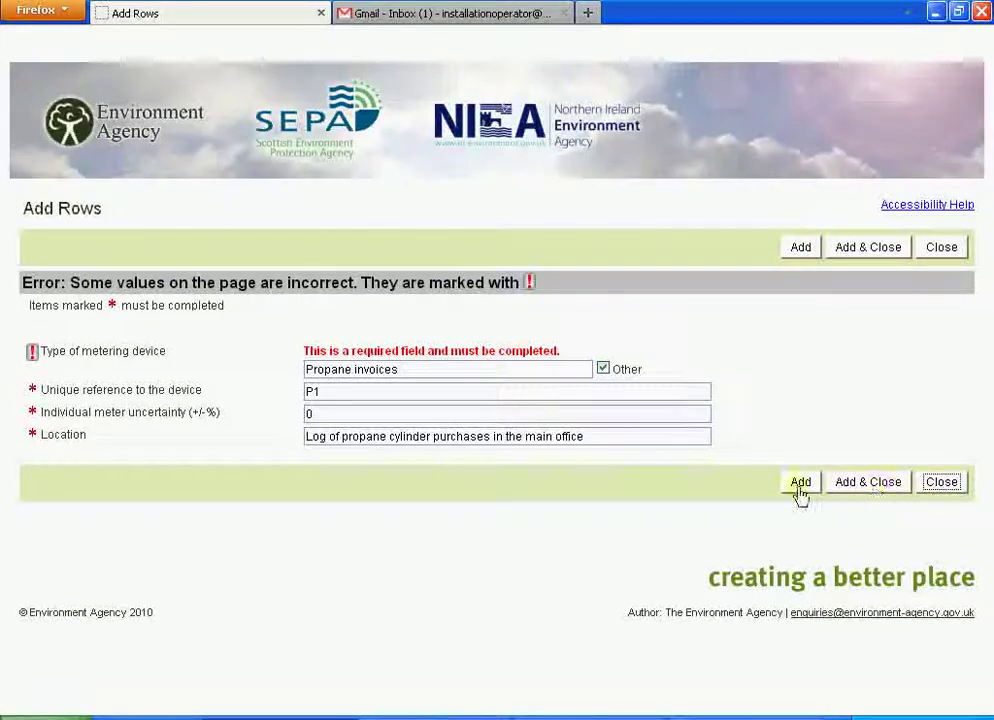
left_click(862, 485)
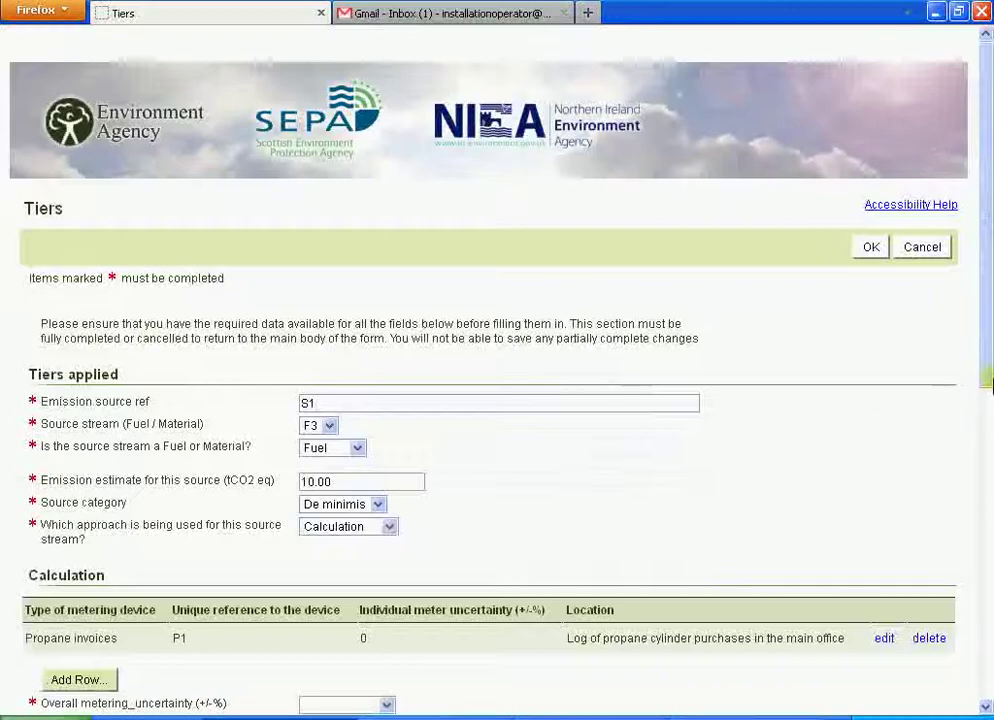
Step: Set the overall metering uncertainty to N/A and the activity data's applied tier to No Tier
left_click_drag(990, 311, 990, 545)
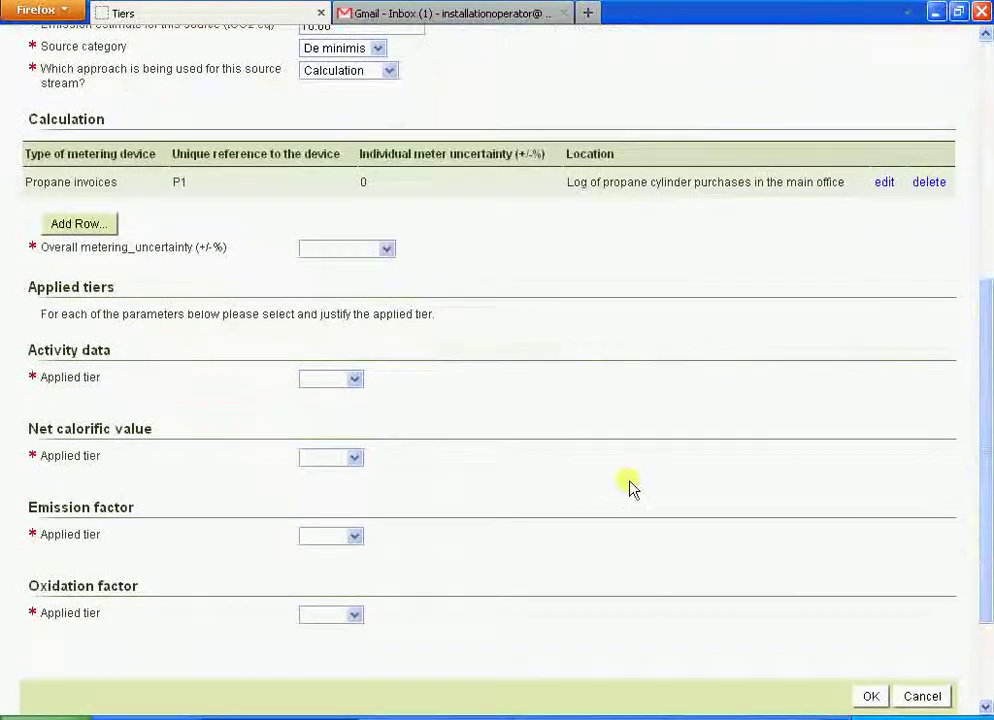
left_click(386, 248)
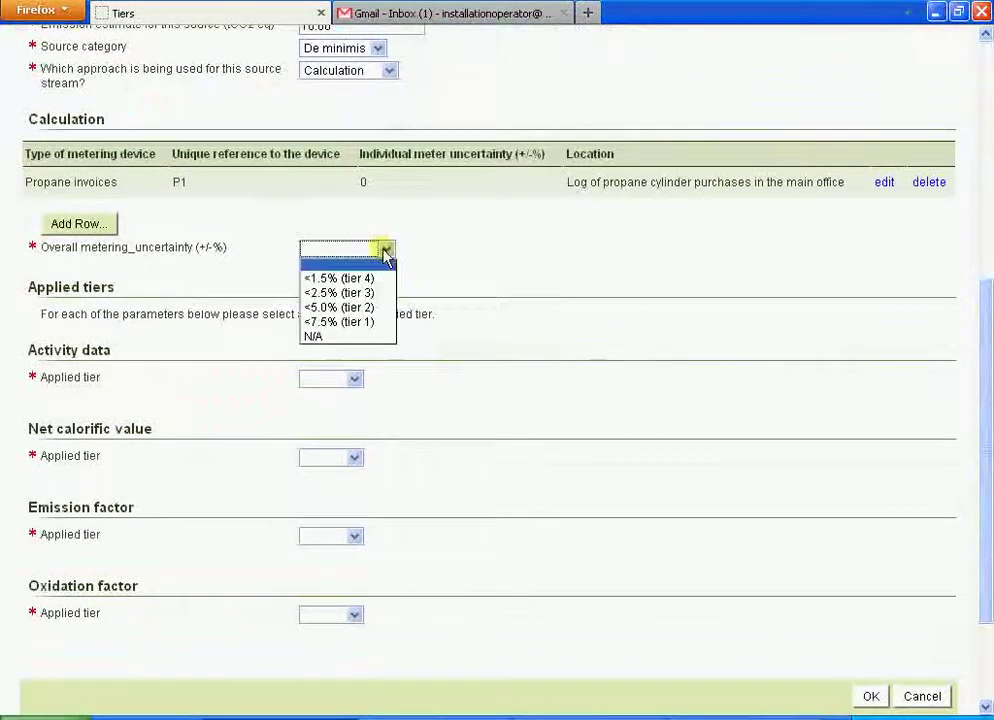
left_click(373, 337)
left_click(355, 379)
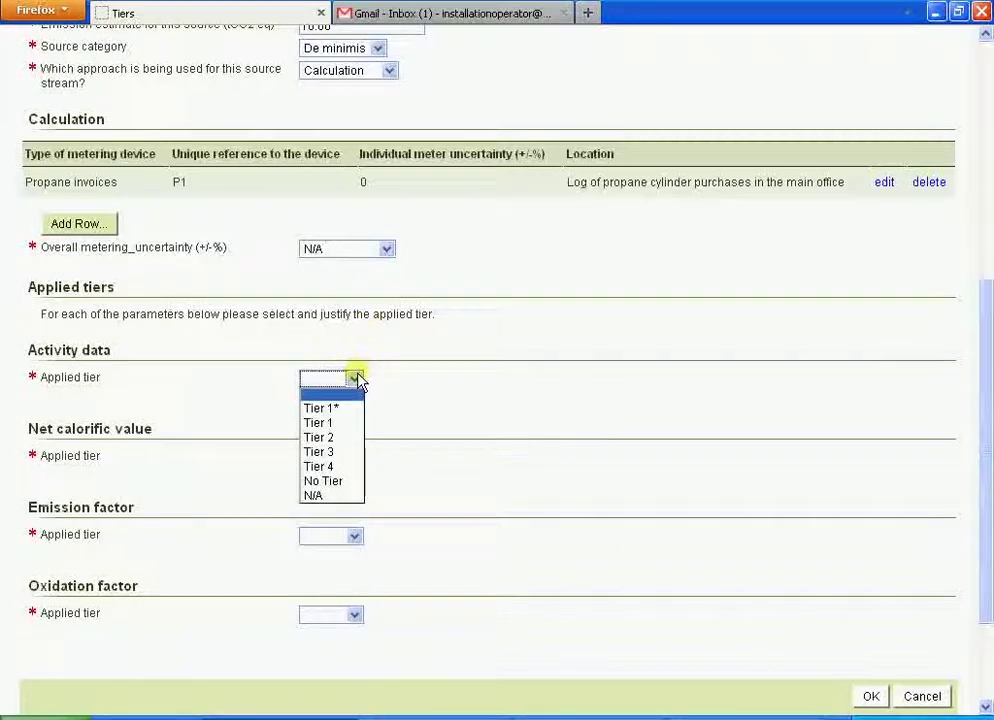
left_click(345, 482)
Step: Apply Tier 2a to net calorific value and emission factor and Tier 1 to oxidation factor, and accept the F3 tiers entry
left_click(355, 459)
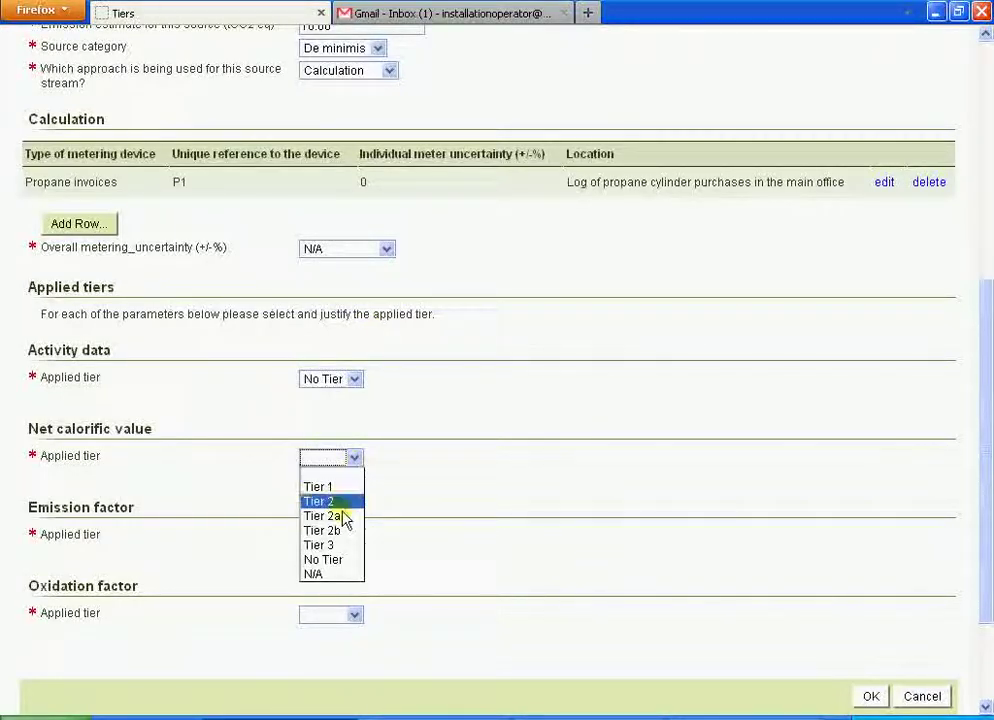
left_click(343, 516)
left_click(355, 538)
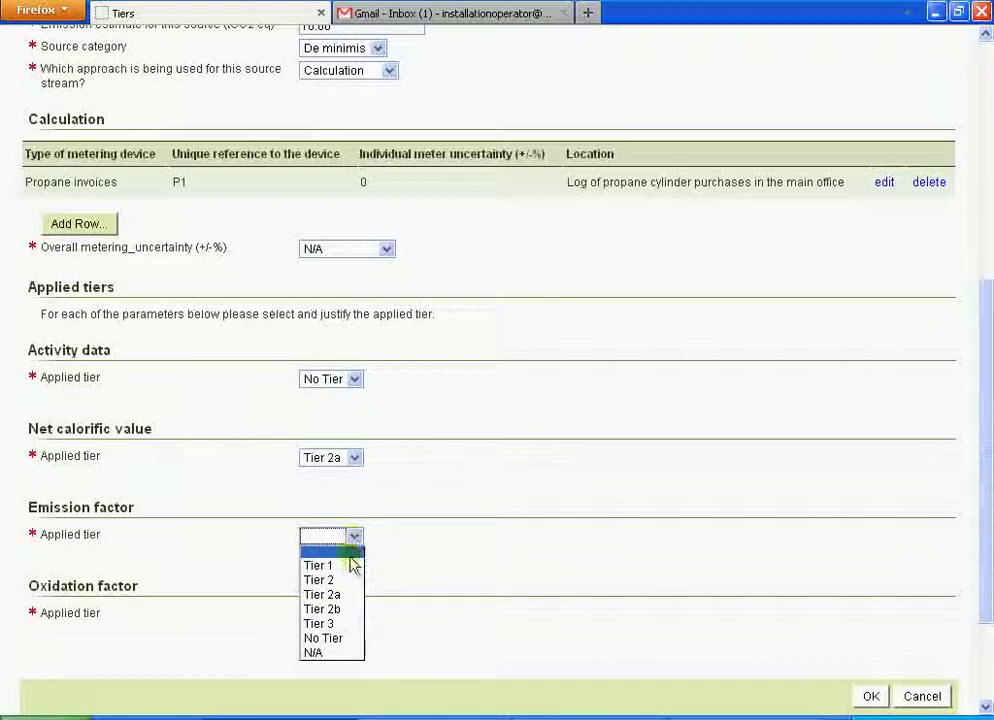
left_click(343, 595)
left_click(355, 615)
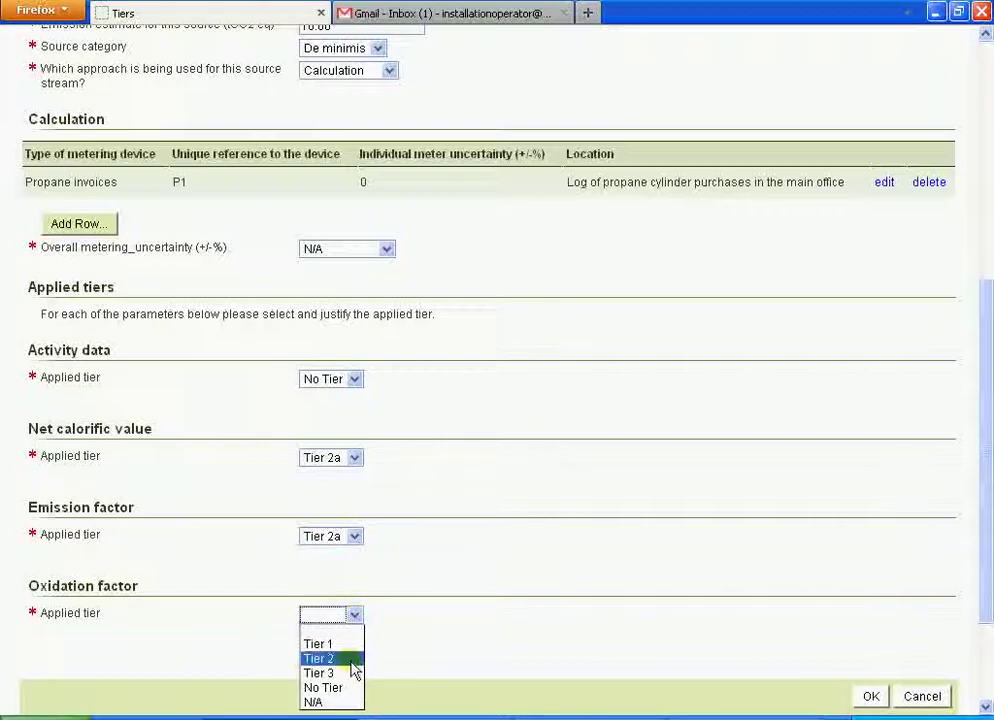
left_click(340, 644)
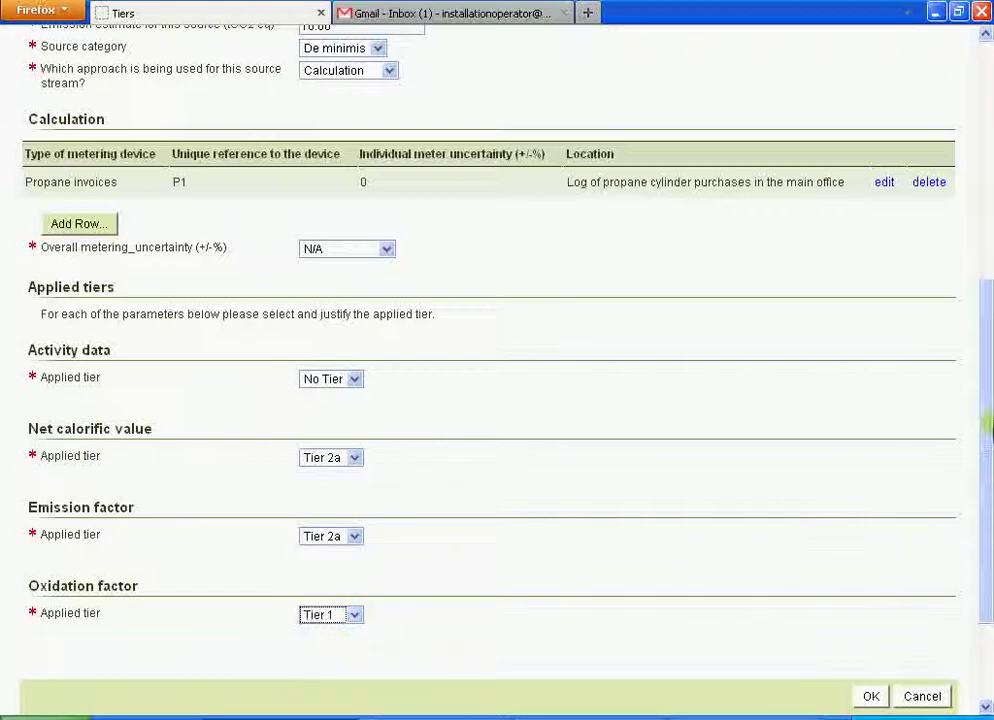
left_click_drag(987, 423, 988, 505)
left_click(871, 553)
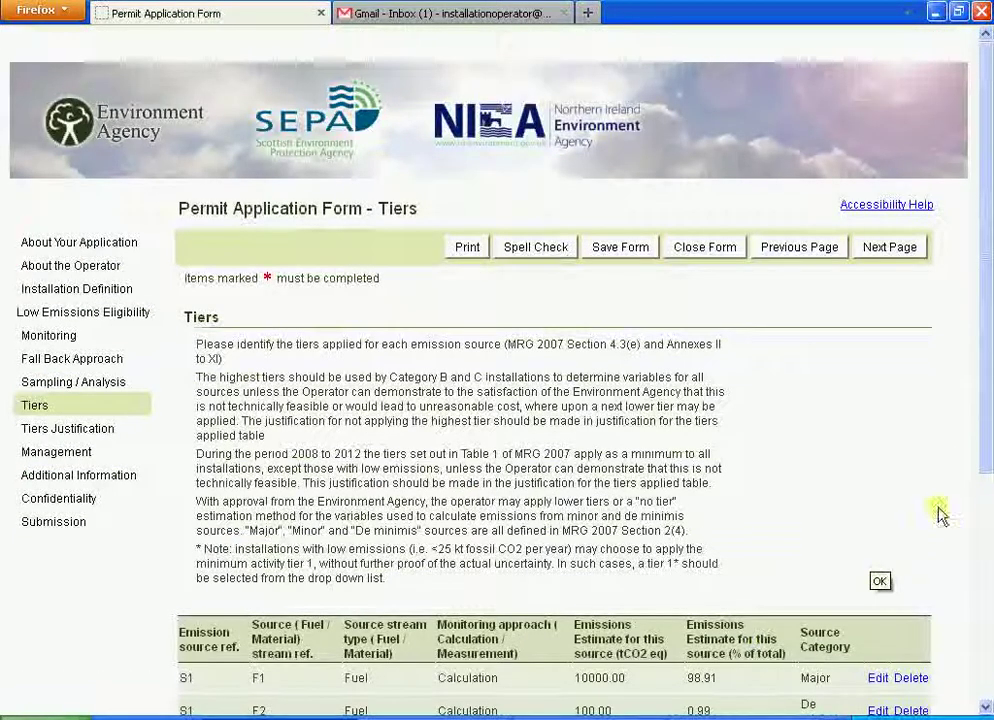
Step: Review the Tiers table and submit the permit application form from its Submission section
left_click_drag(988, 514, 990, 458)
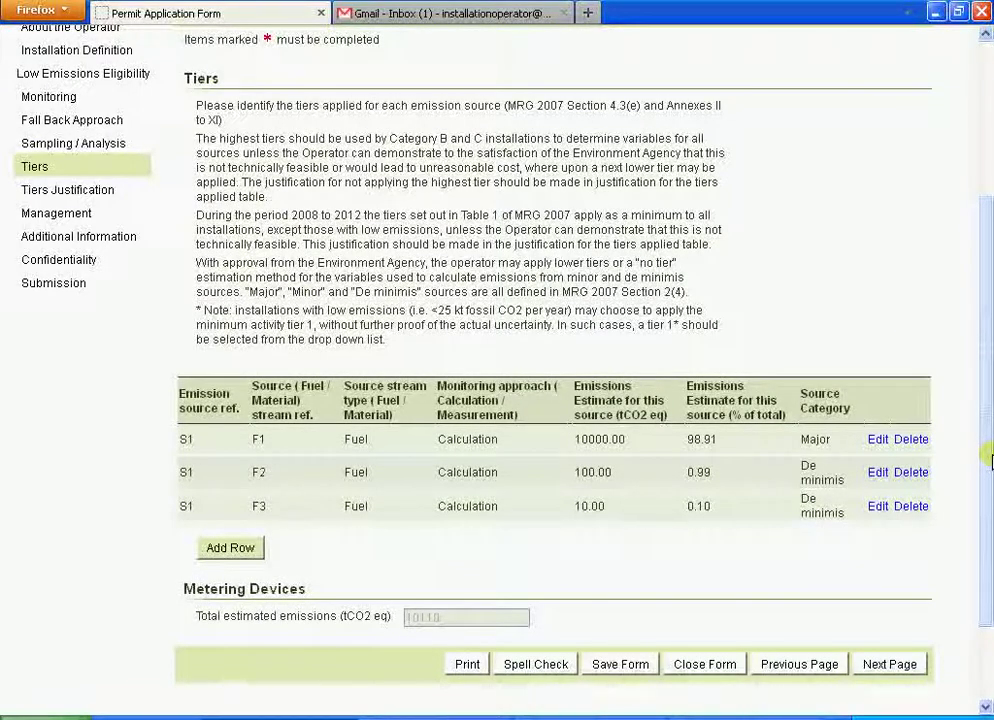
left_click_drag(990, 455, 972, 304)
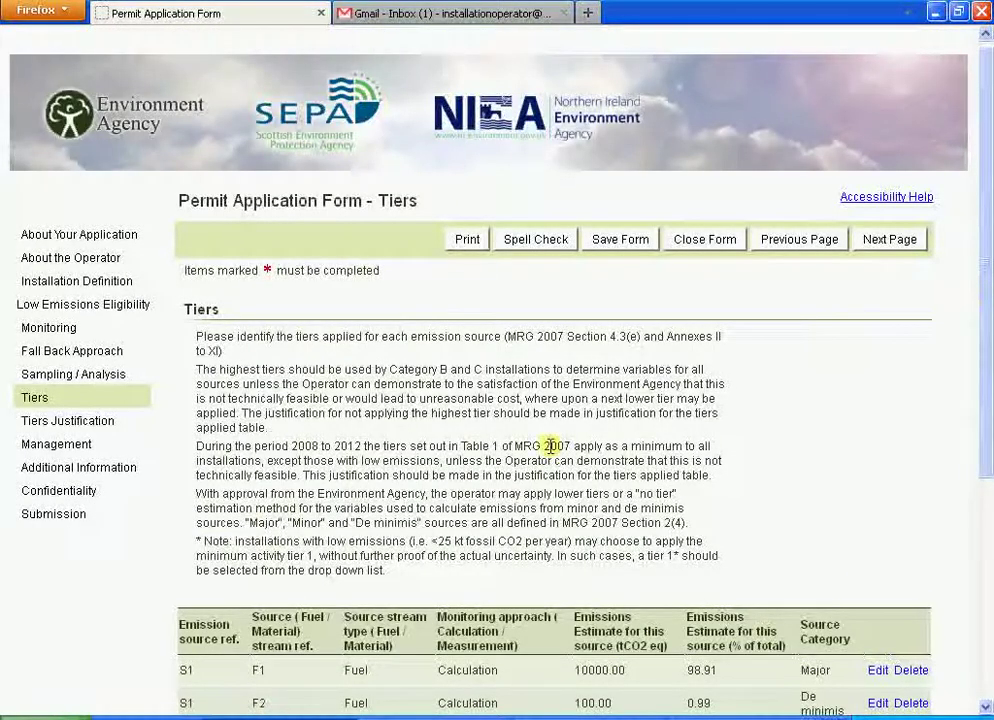
left_click(88, 523)
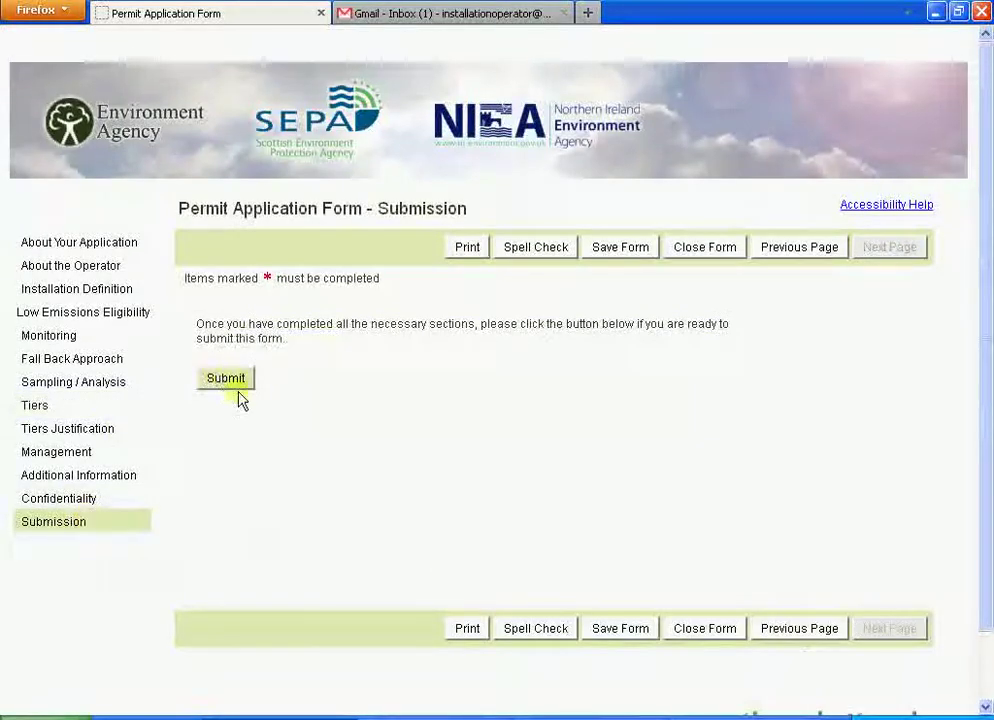
left_click(231, 389)
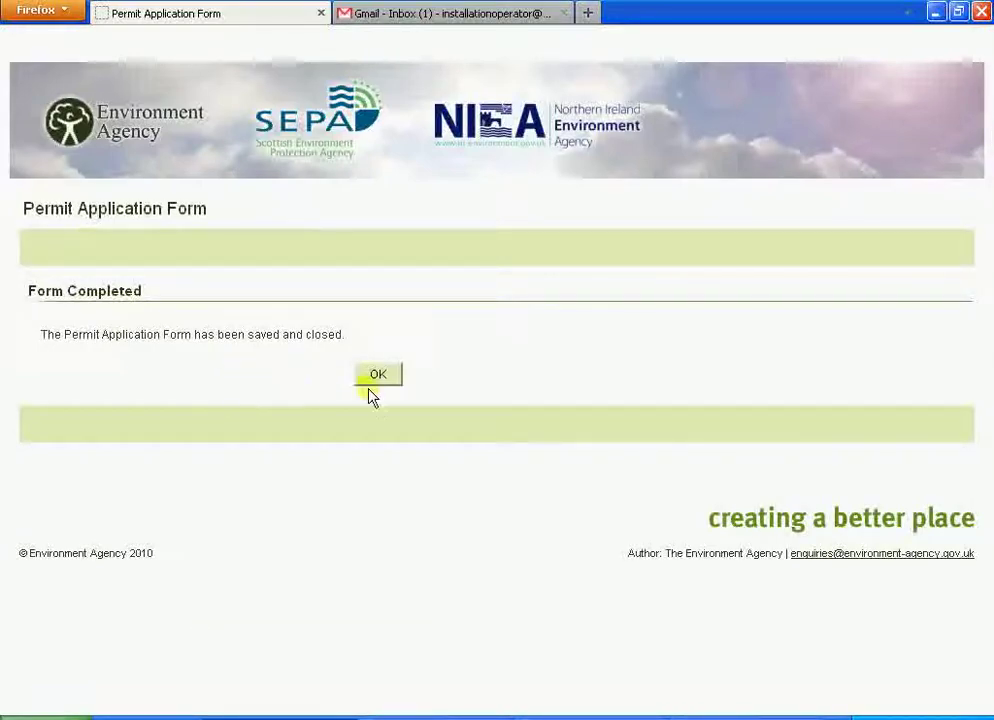
Step: Open the payment options for the permit variation, choose Credit Card as the payment type and mark the payment as paid
left_click(387, 382)
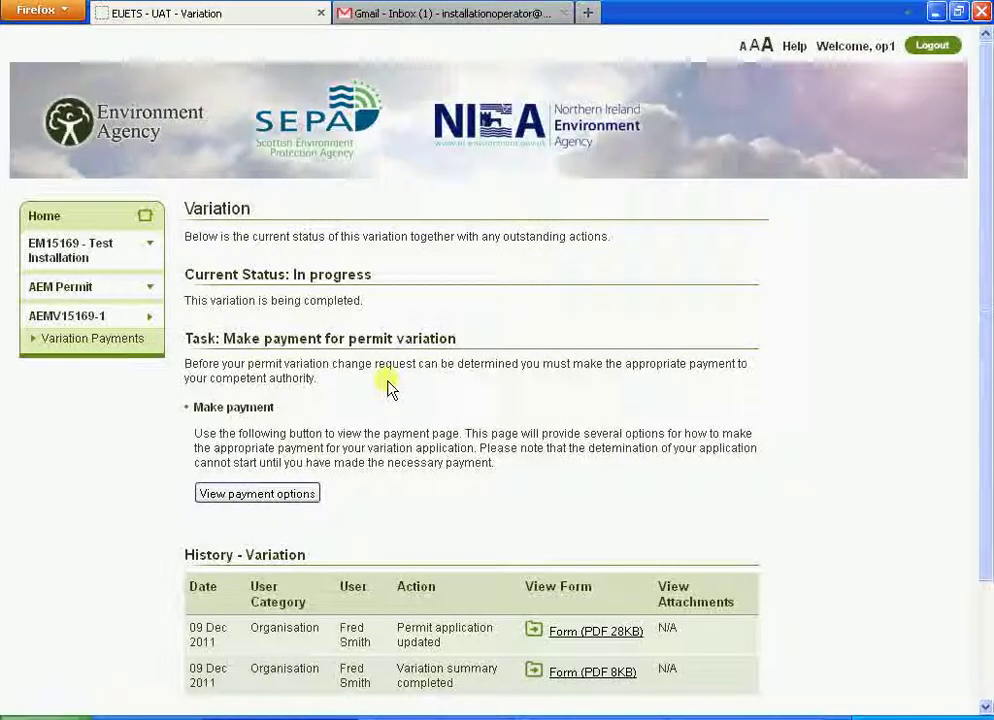
left_click(277, 496)
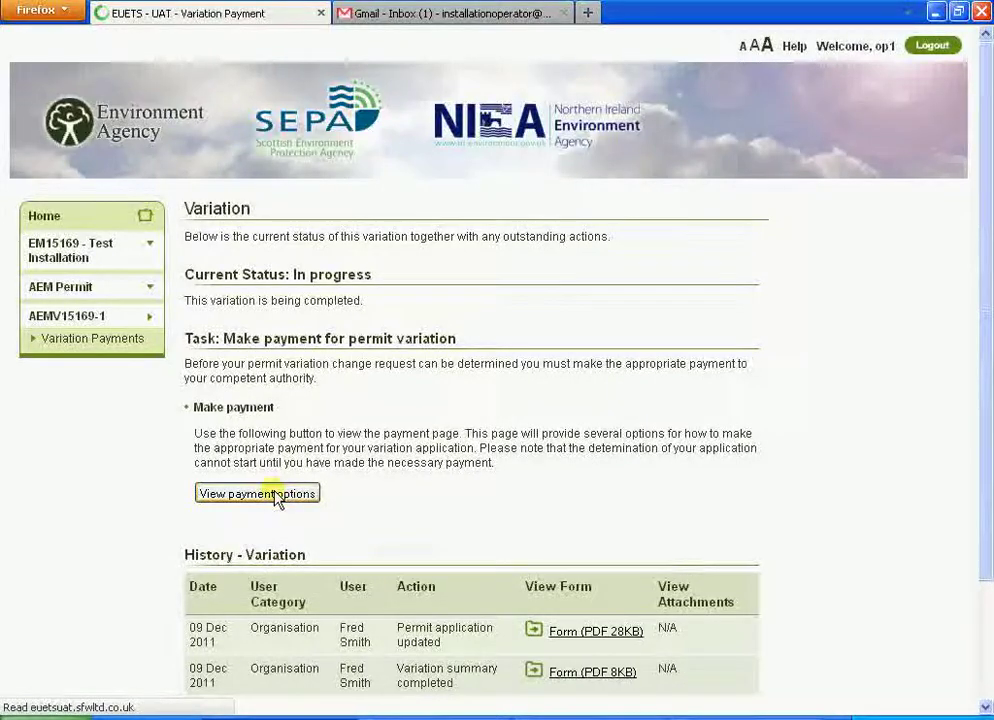
left_click(419, 340)
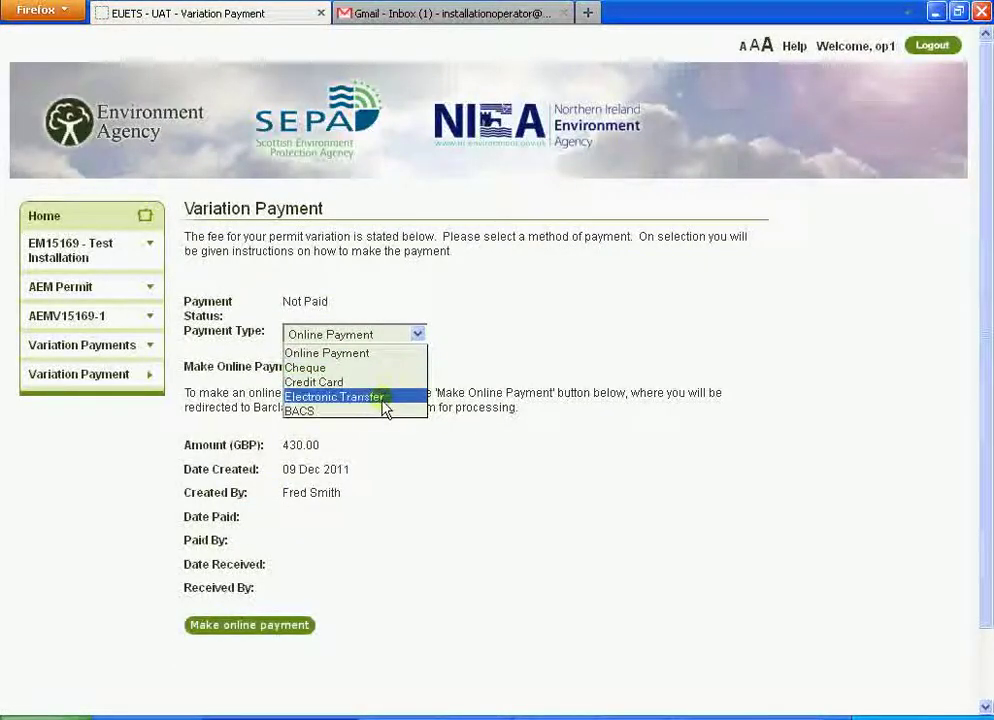
left_click(381, 384)
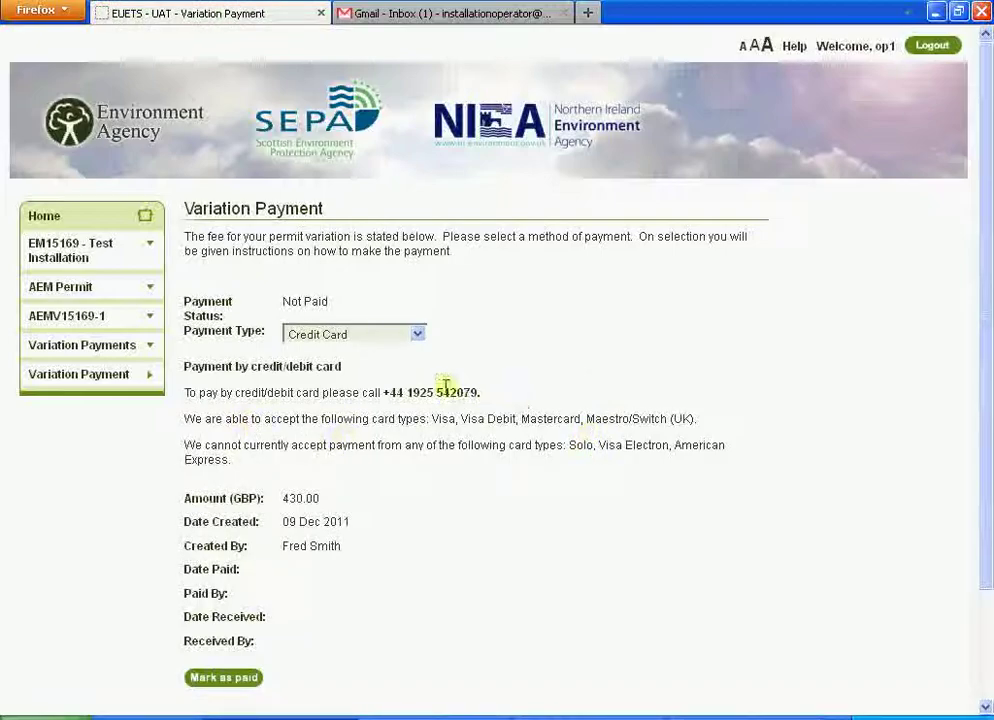
left_click_drag(988, 443, 987, 555)
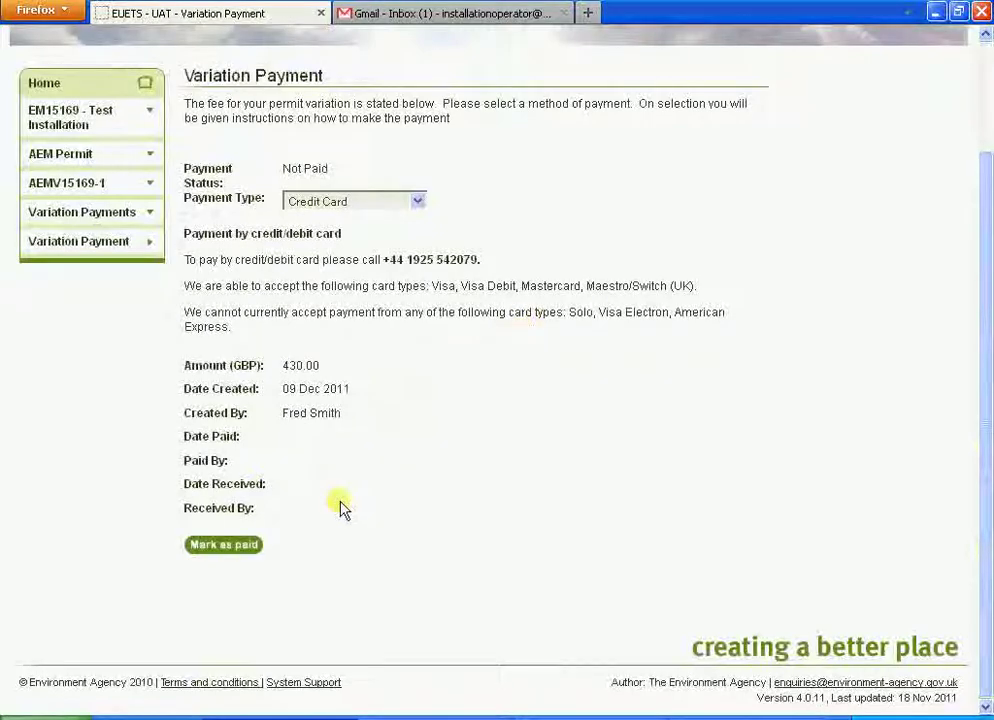
left_click(240, 545)
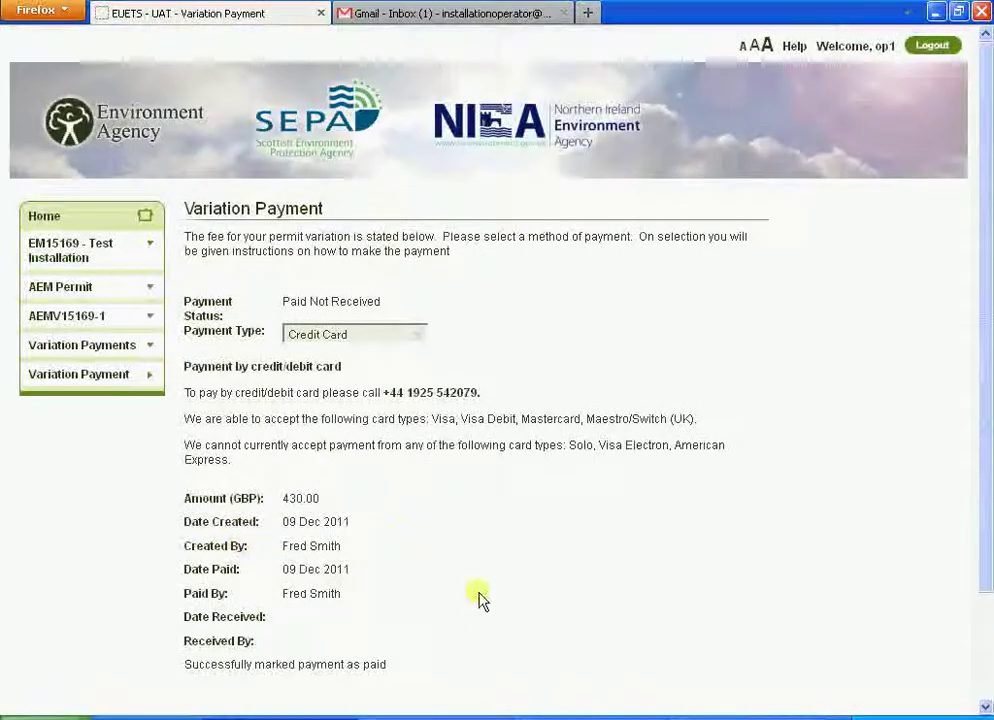
Step: Check the Test Installation's work queue and organisation details, and open its AEM Permit page
left_click(68, 260)
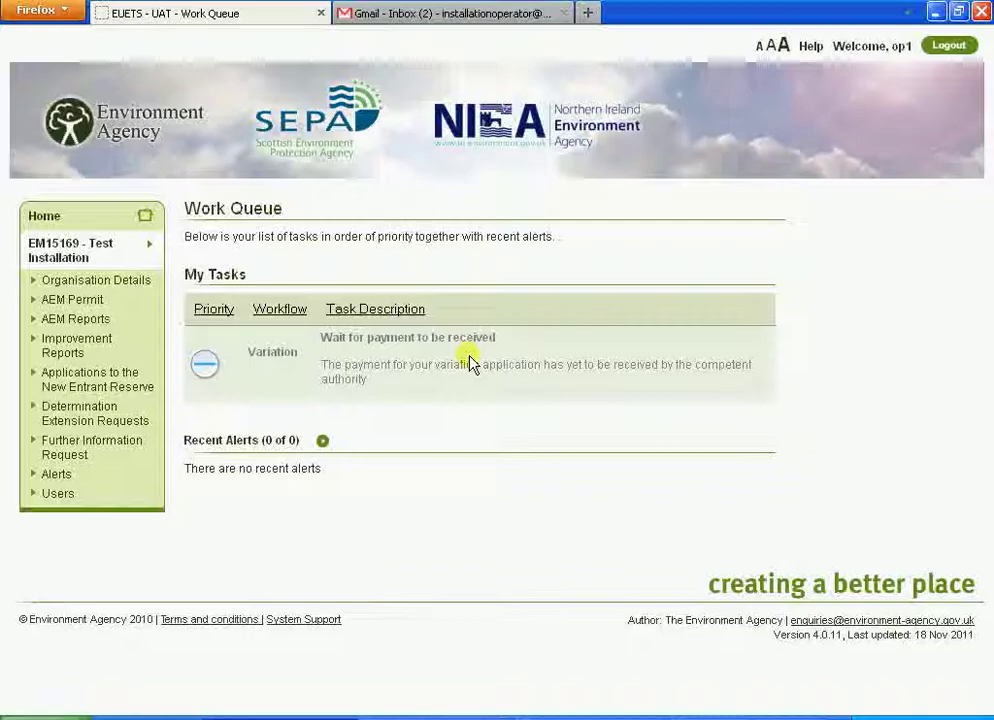
left_click(90, 283)
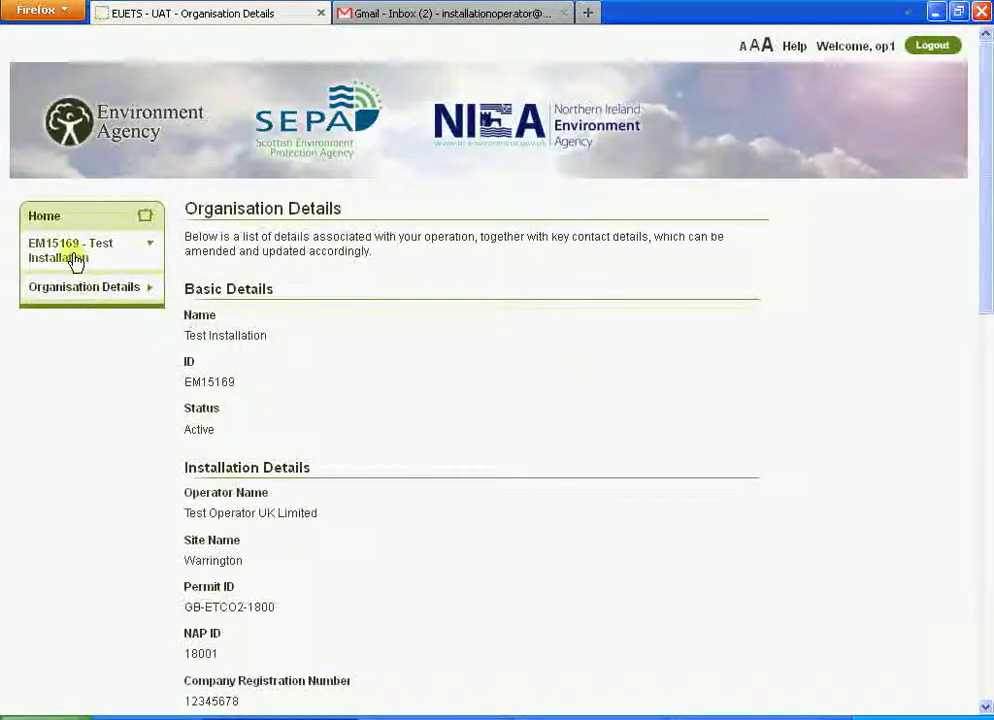
left_click(73, 258)
left_click(75, 305)
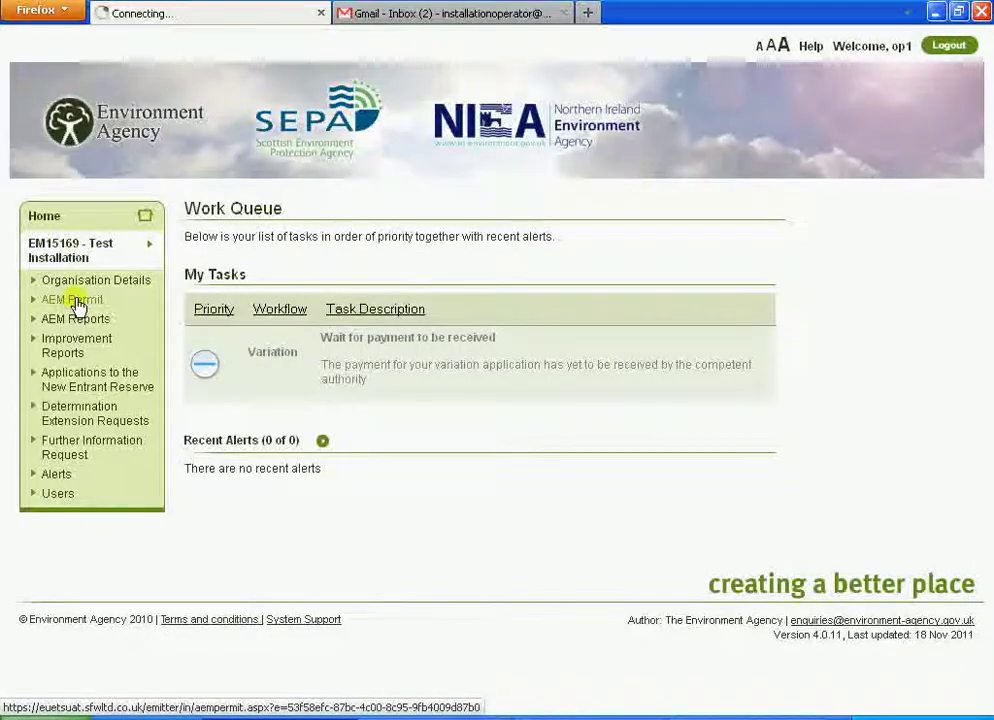